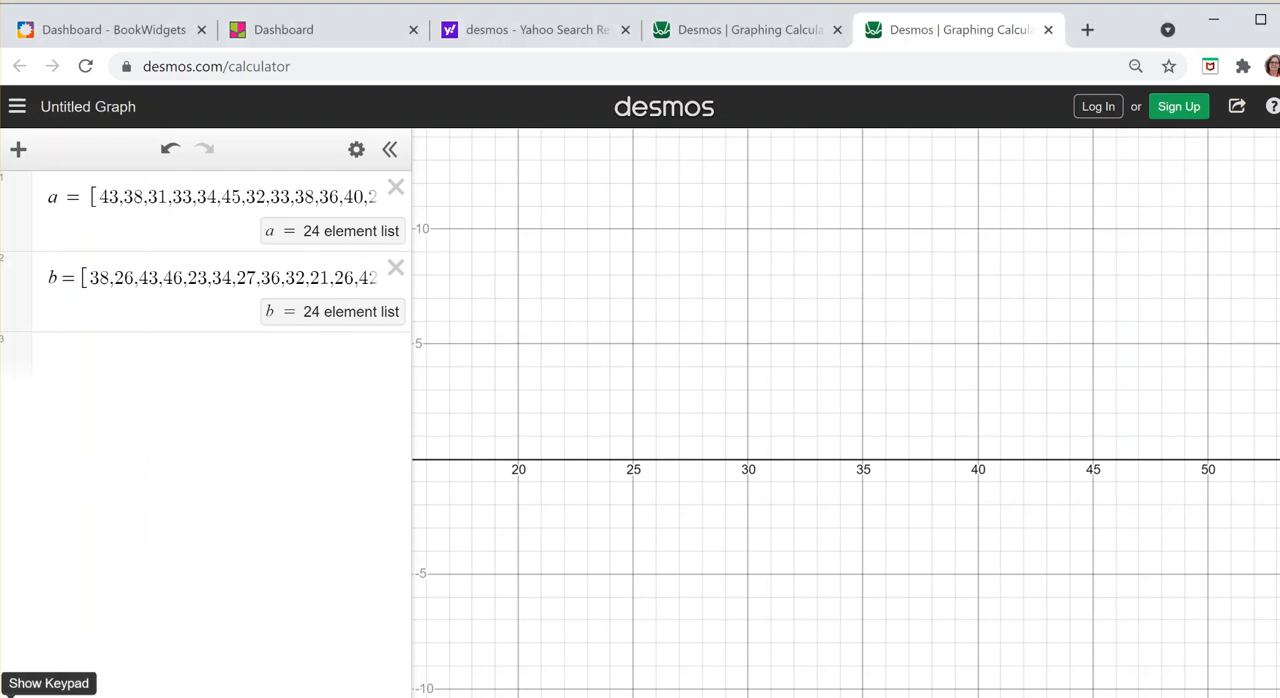
pyautogui.click(30, 688)
pyautogui.click(982, 607)
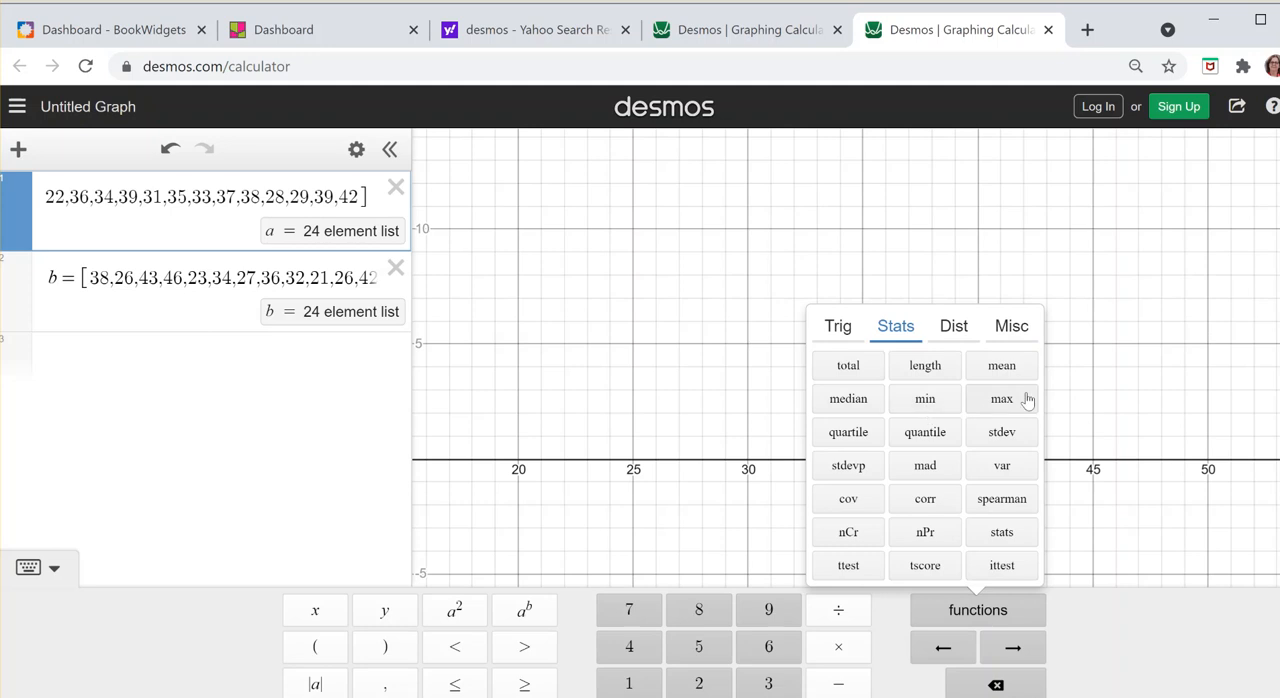
pyautogui.click(956, 333)
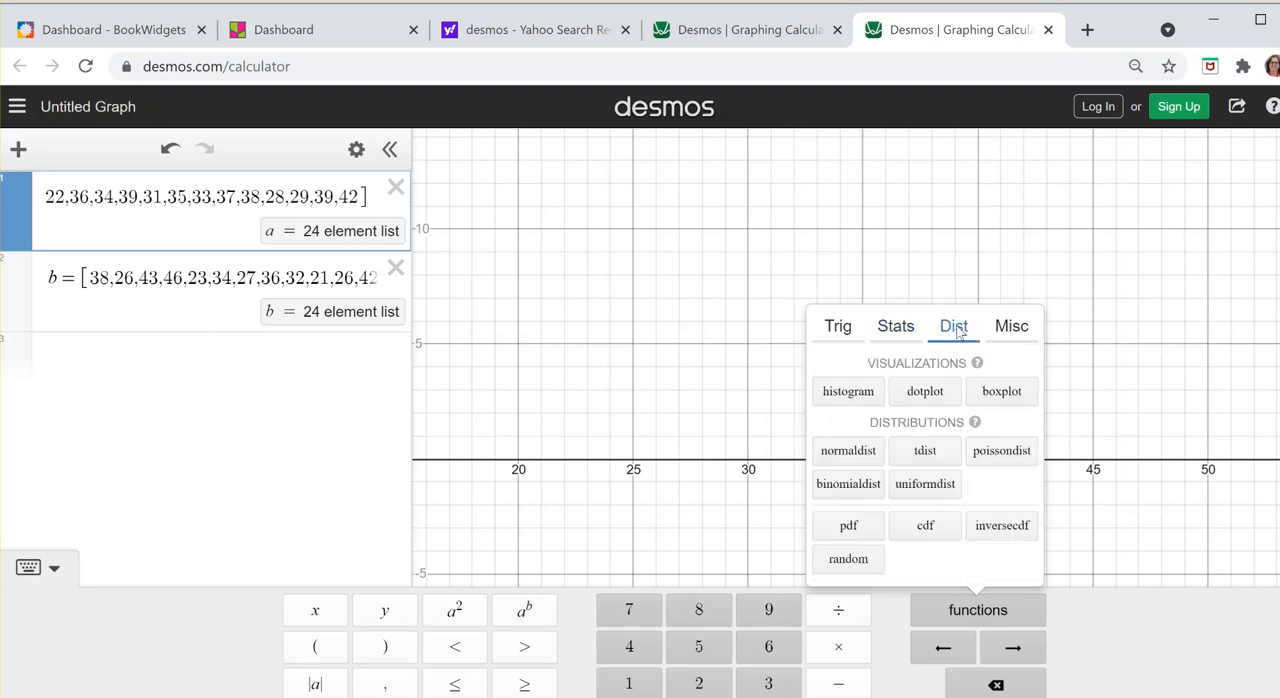
pyautogui.click(846, 391)
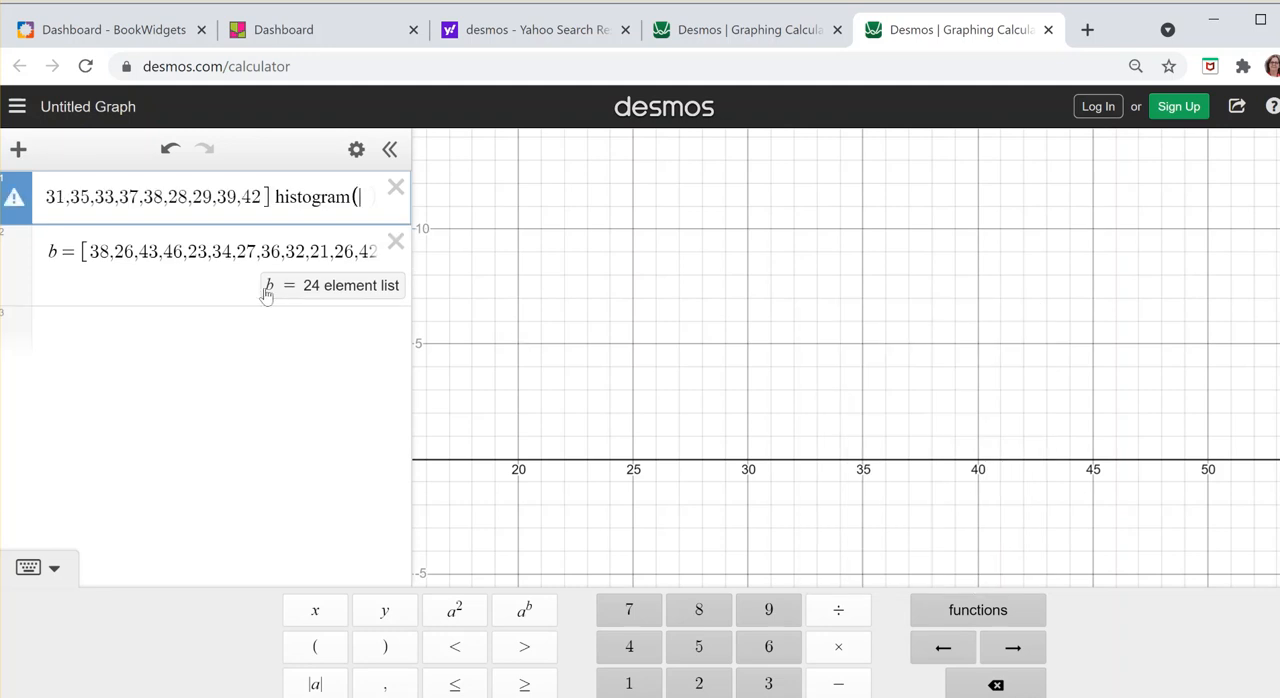
pyautogui.press('BackSpace')
pyautogui.press('BackSpace')
pyautogui.press('BackSpace')
pyautogui.press('BackSpace')
pyautogui.press('BackSpace')
pyautogui.press('BackSpace')
pyautogui.press('BackSpace')
pyautogui.press('BackSpace')
pyautogui.press('BackSpace')
pyautogui.press('BackSpace')
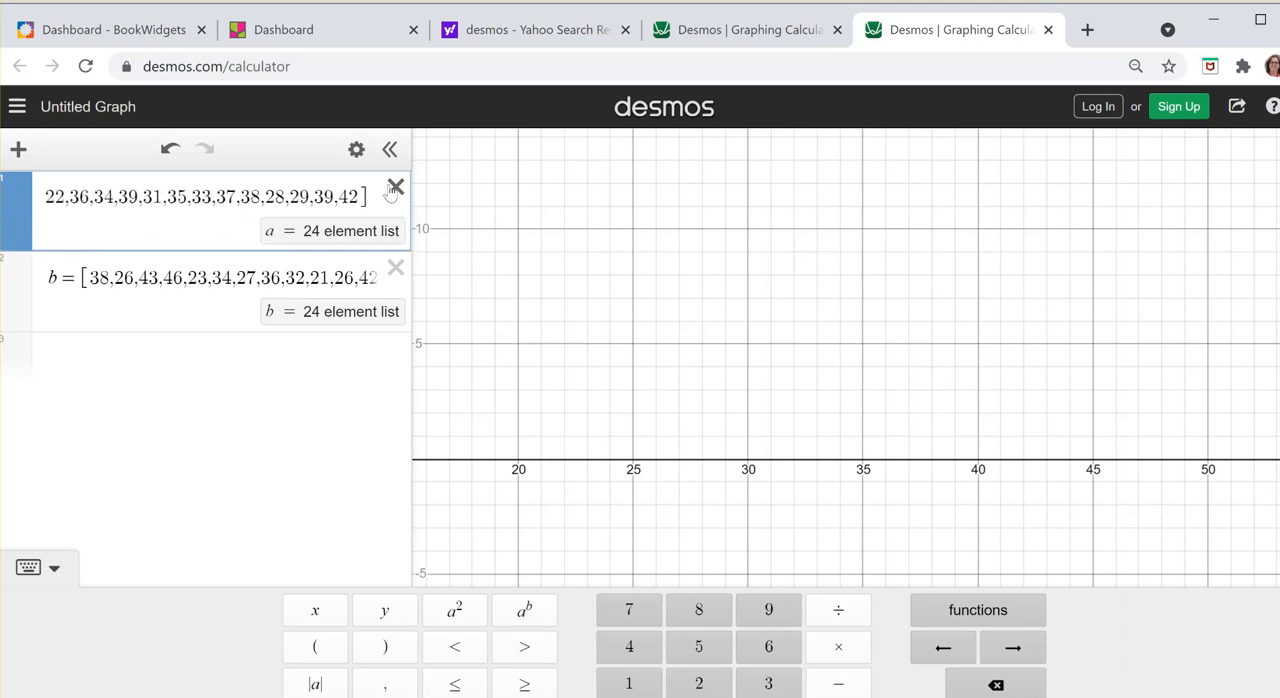
# Step: Plot a histogram of list a in a new expression with bin width 5 and left bin alignment
pyautogui.click(195, 376)
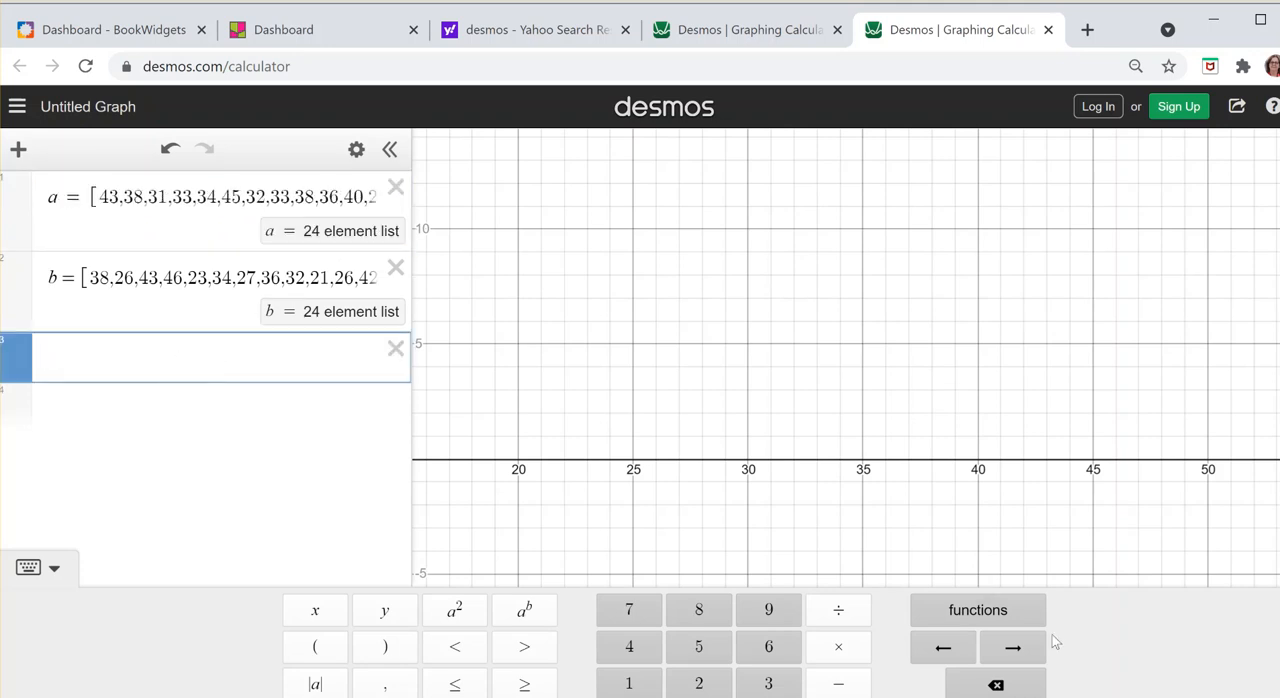
pyautogui.click(1005, 608)
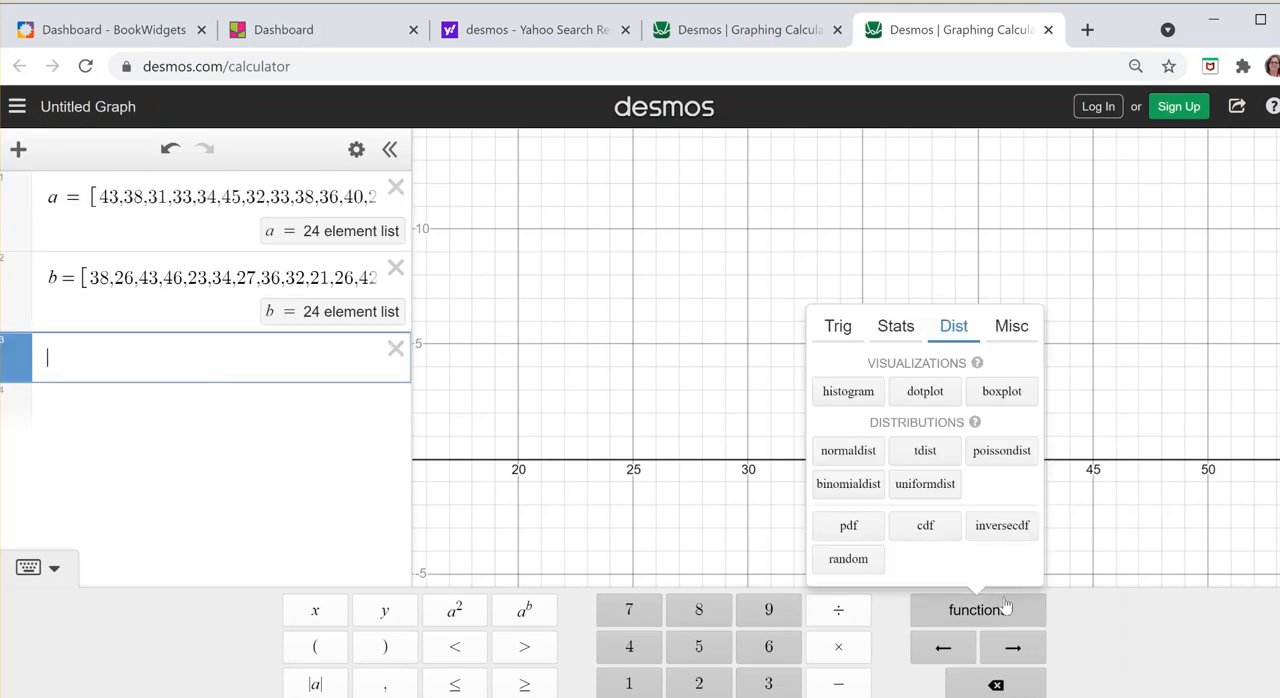
pyautogui.click(848, 391)
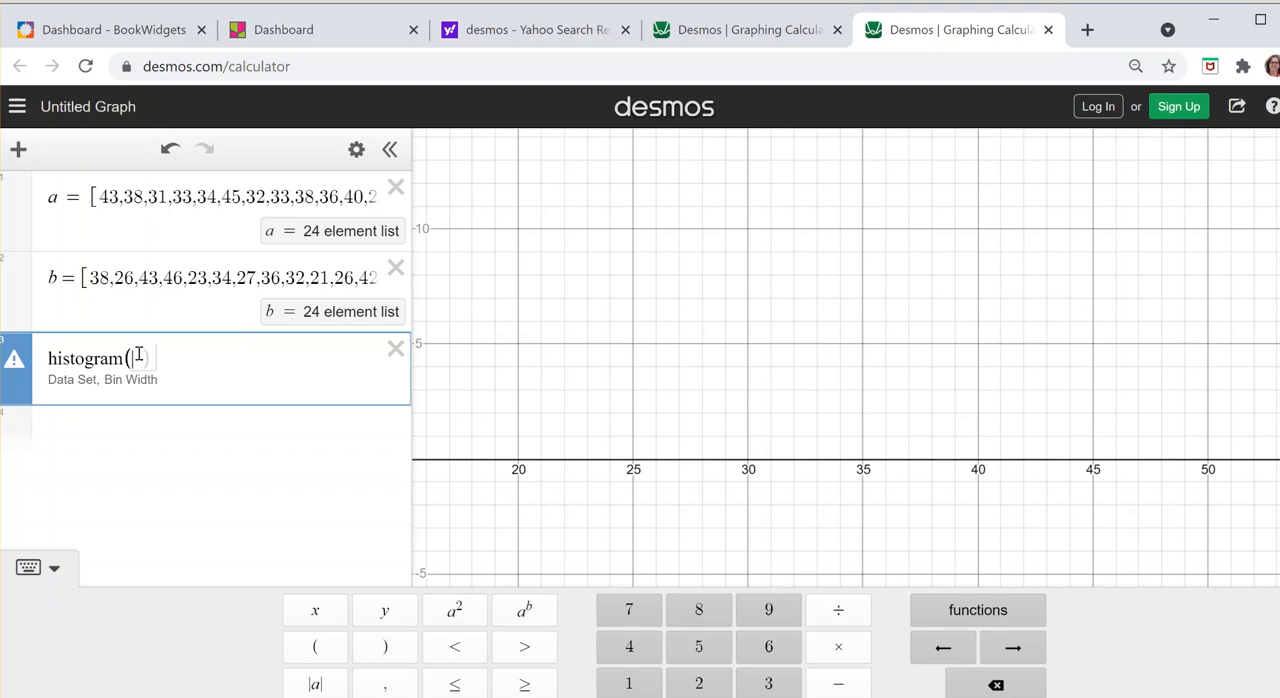
pyautogui.write('a')
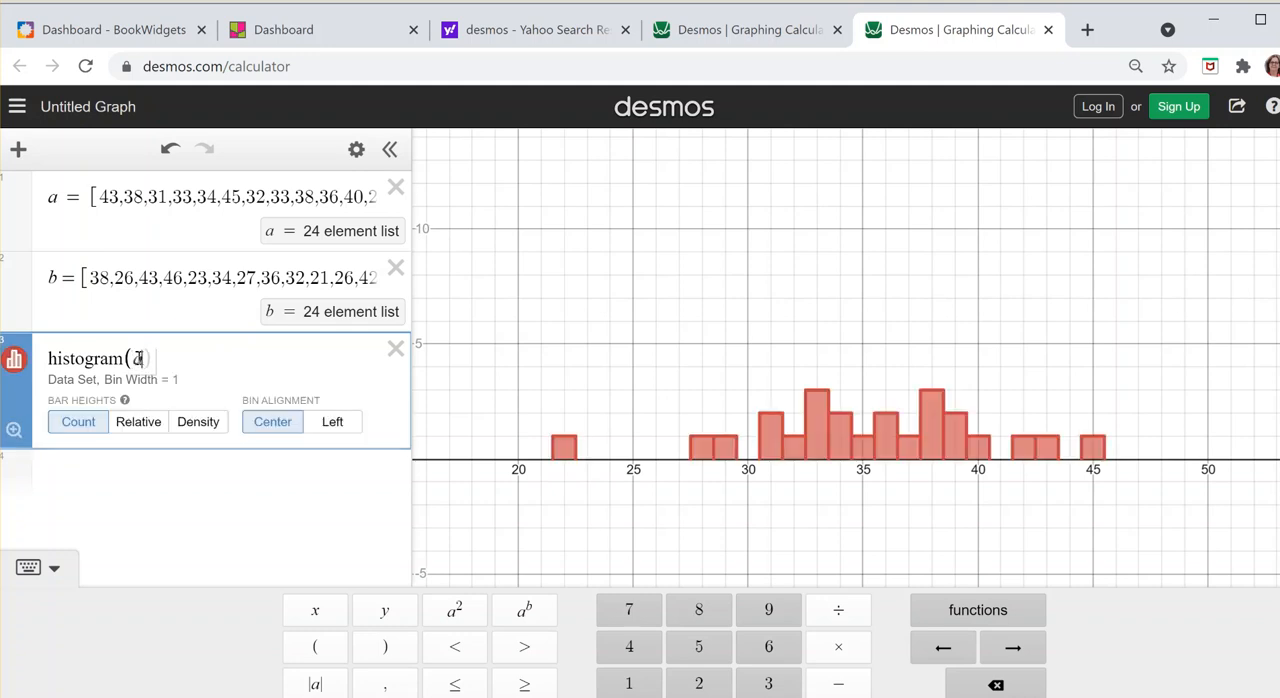
pyautogui.write(',')
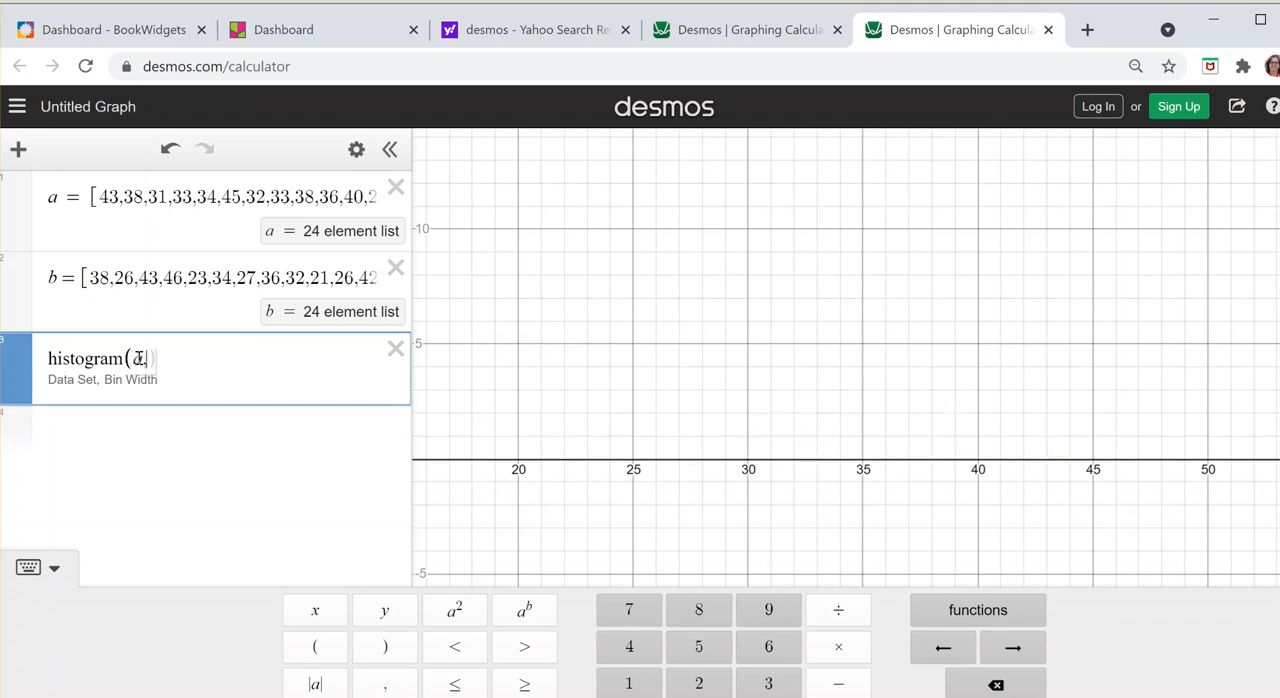
pyautogui.write('5')
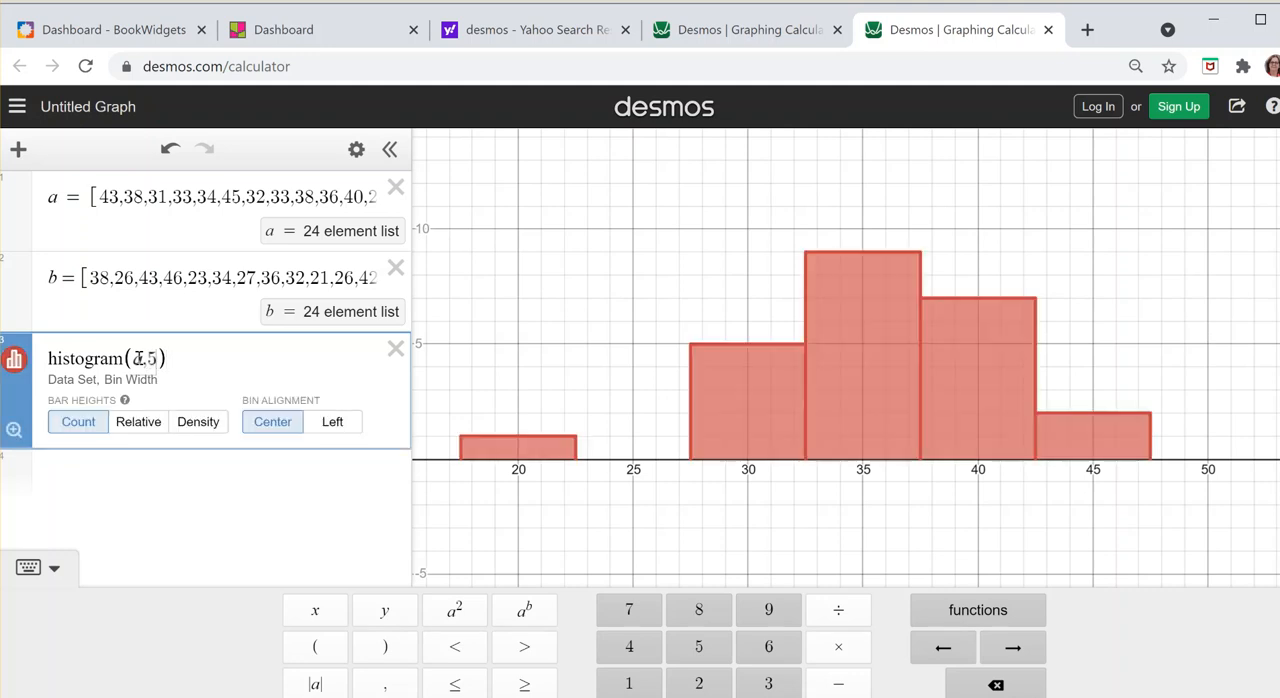
pyautogui.click(340, 424)
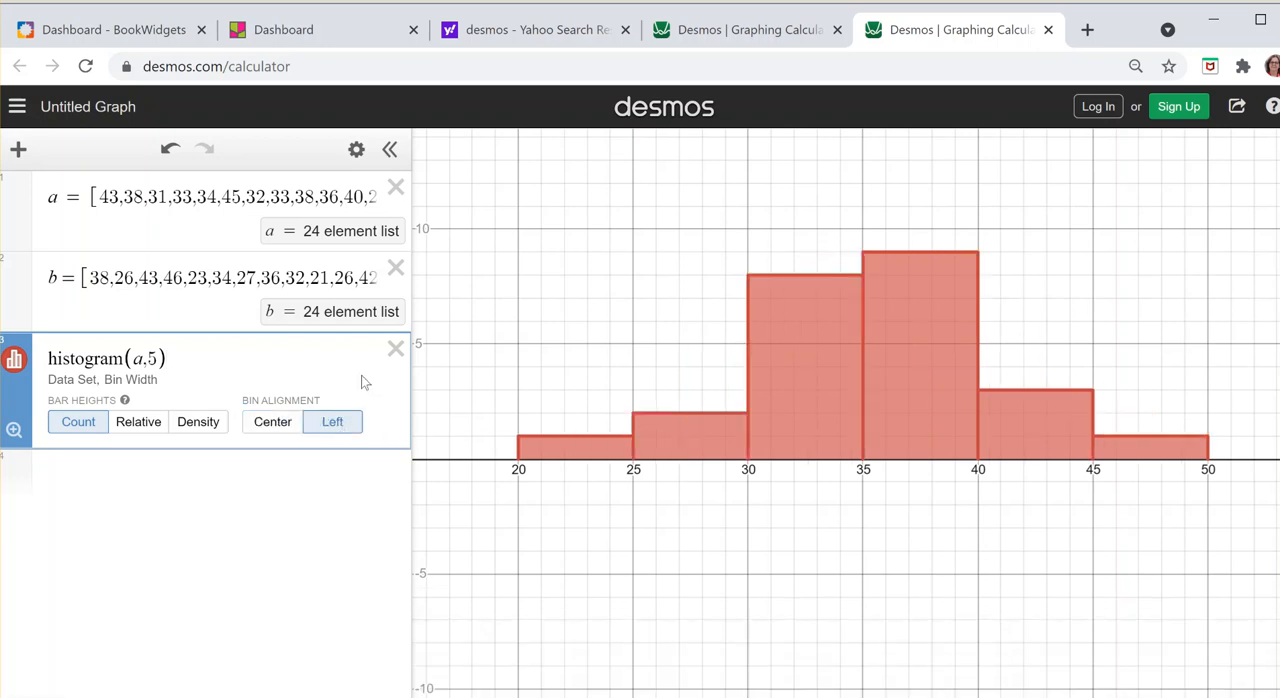
# Step: Calculate the minimum of list a with min(a) in a new expression below the histogram
pyautogui.click(176, 479)
pyautogui.write('min')
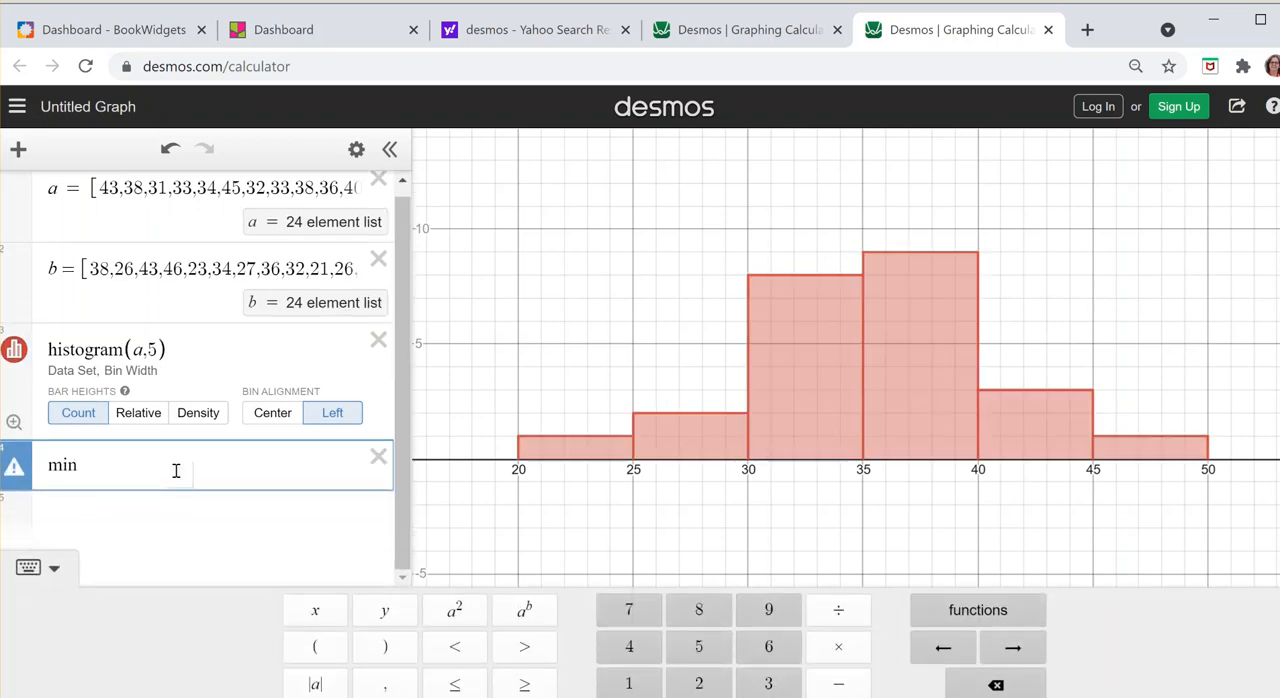
pyautogui.write('(a')
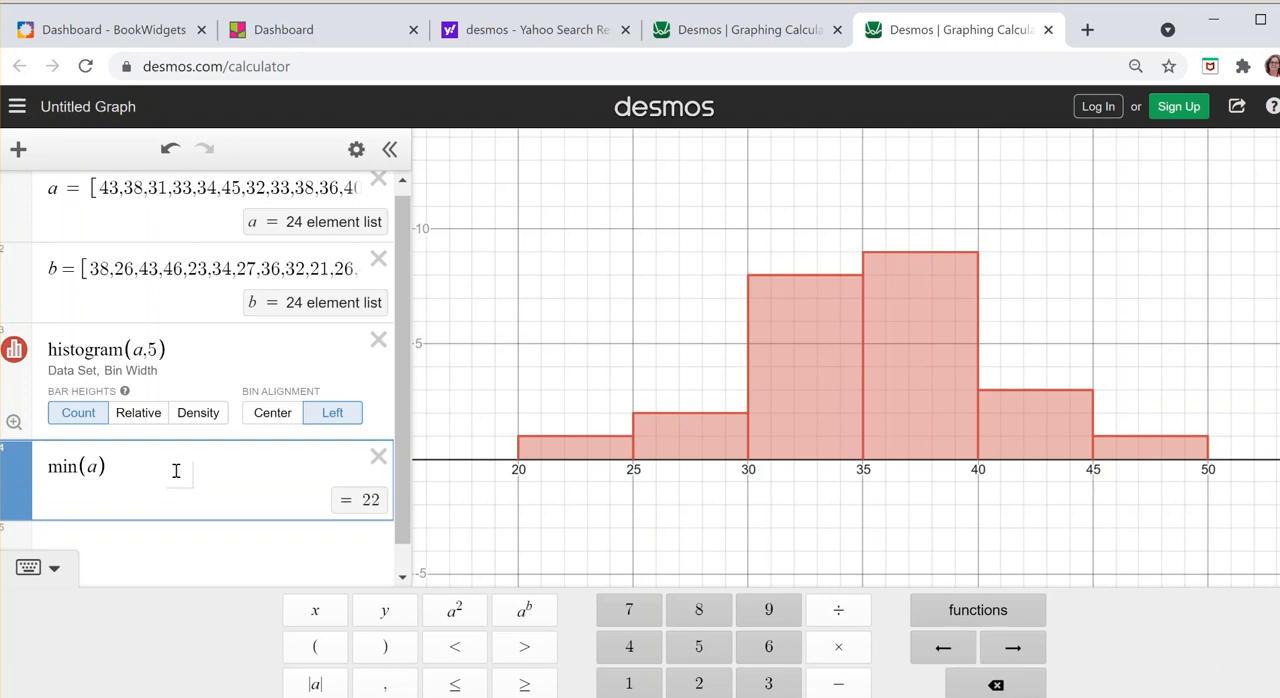
# Step: Calculate the first quartile of list a with quartile(a,1) in a new expression
pyautogui.press('Return')
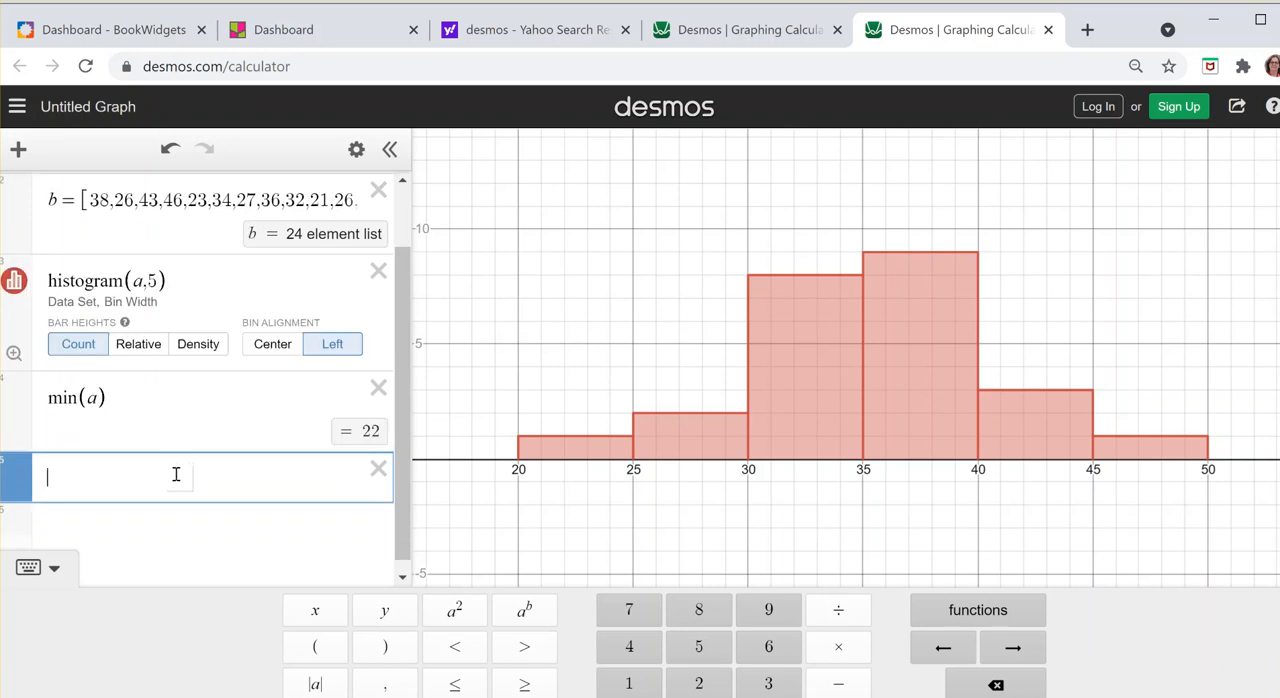
pyautogui.write('quartil')
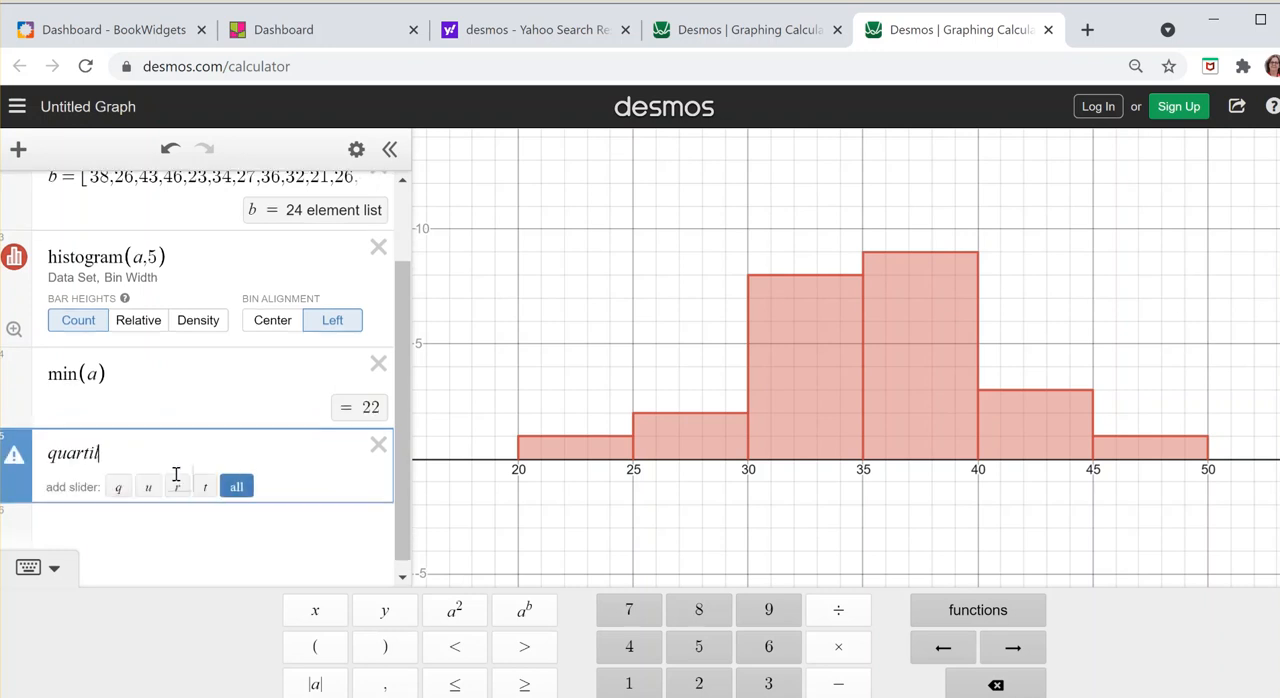
pyautogui.write('e(a,1)')
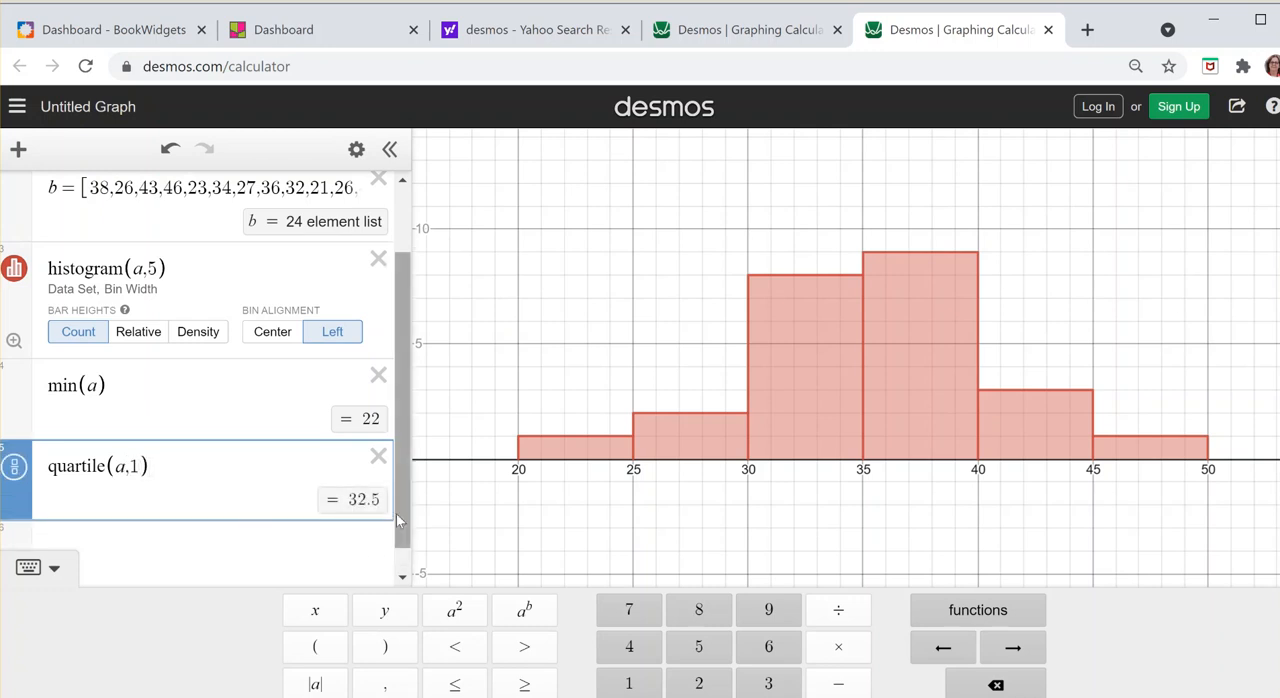
# Step: Calculate the median of list a with median(a) in a new expression
pyautogui.click(250, 558)
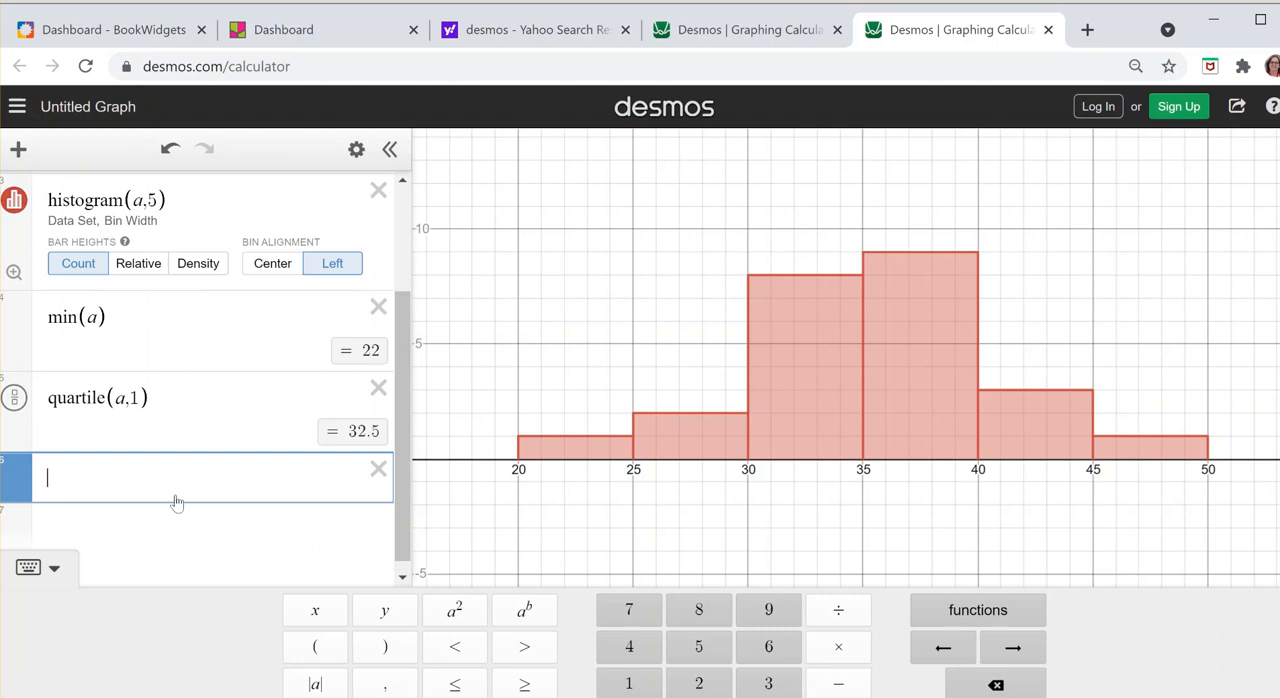
pyautogui.write('median')
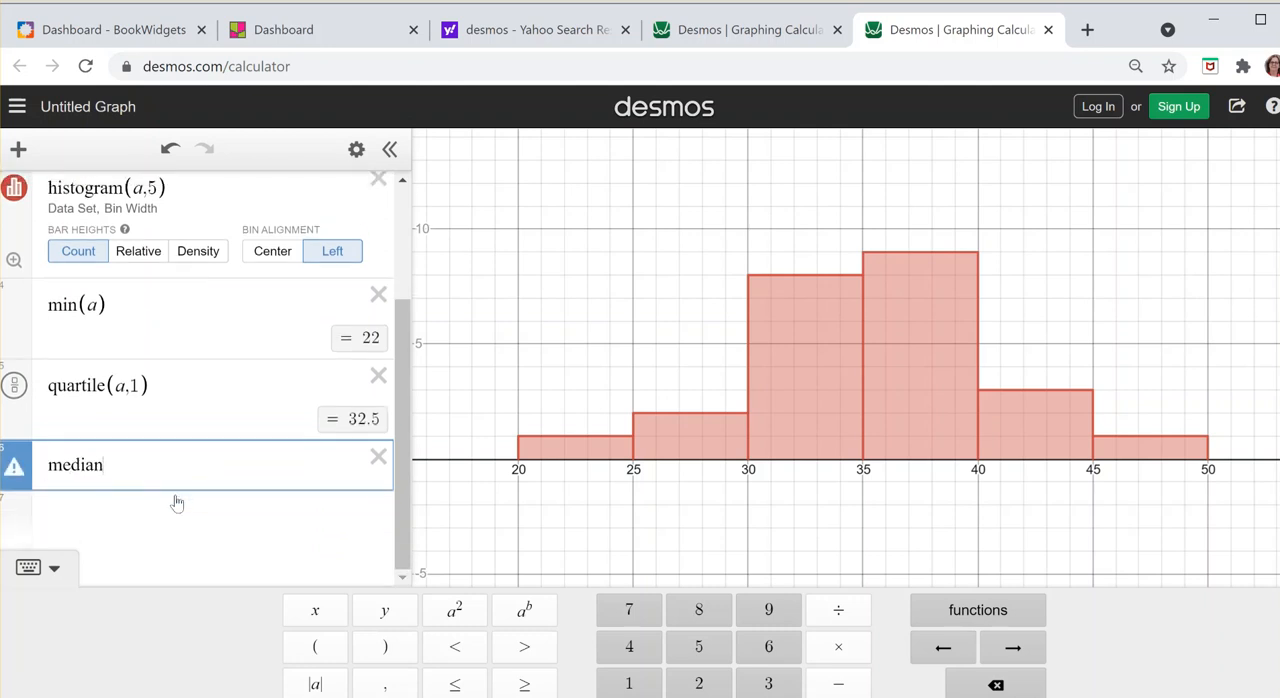
pyautogui.write('(a)')
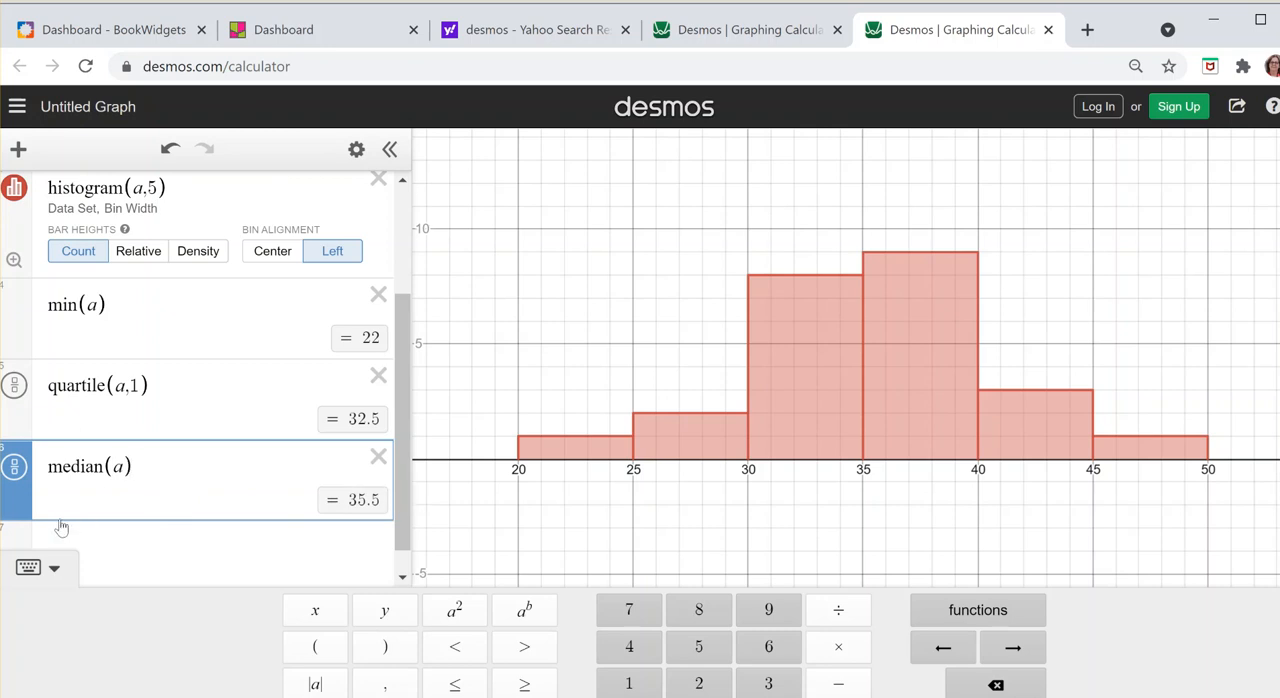
# Step: Calculate the third quartile of list a with quartile(a,3) in a new expression
pyautogui.click(107, 548)
pyautogui.write('qua')
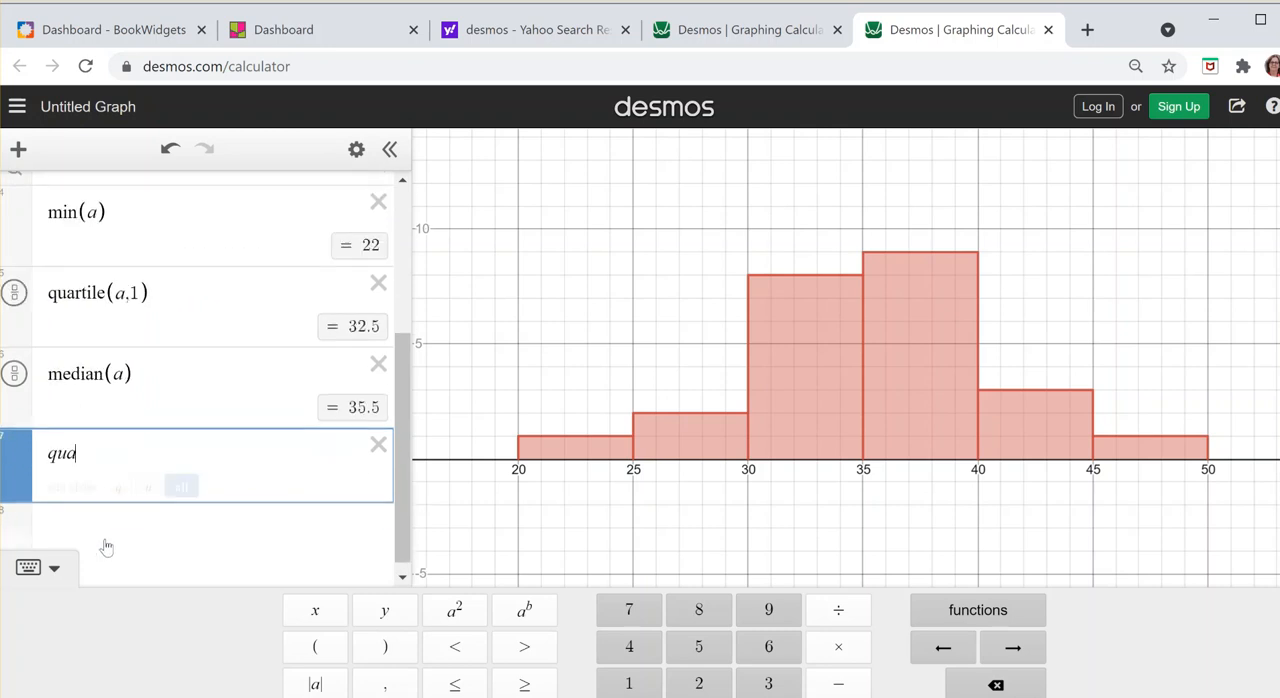
pyautogui.write('rtile 3')
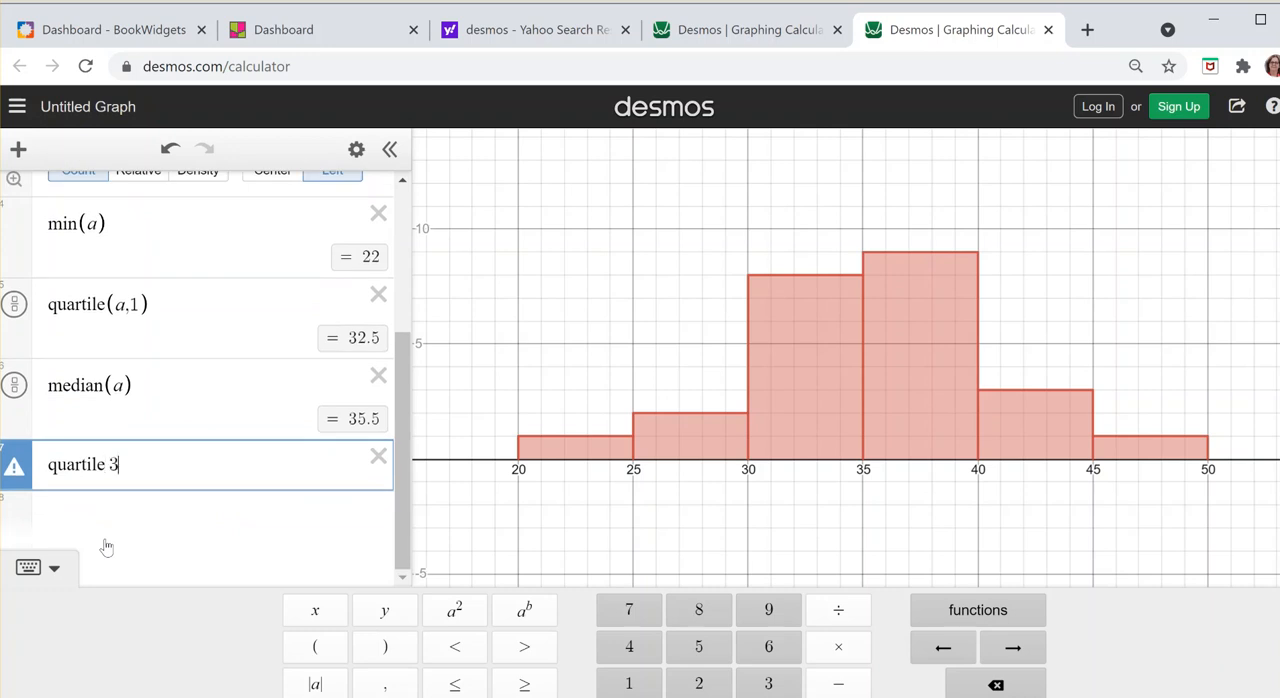
pyautogui.press('BackSpace')
pyautogui.press('BackSpace')
pyautogui.write('(a')
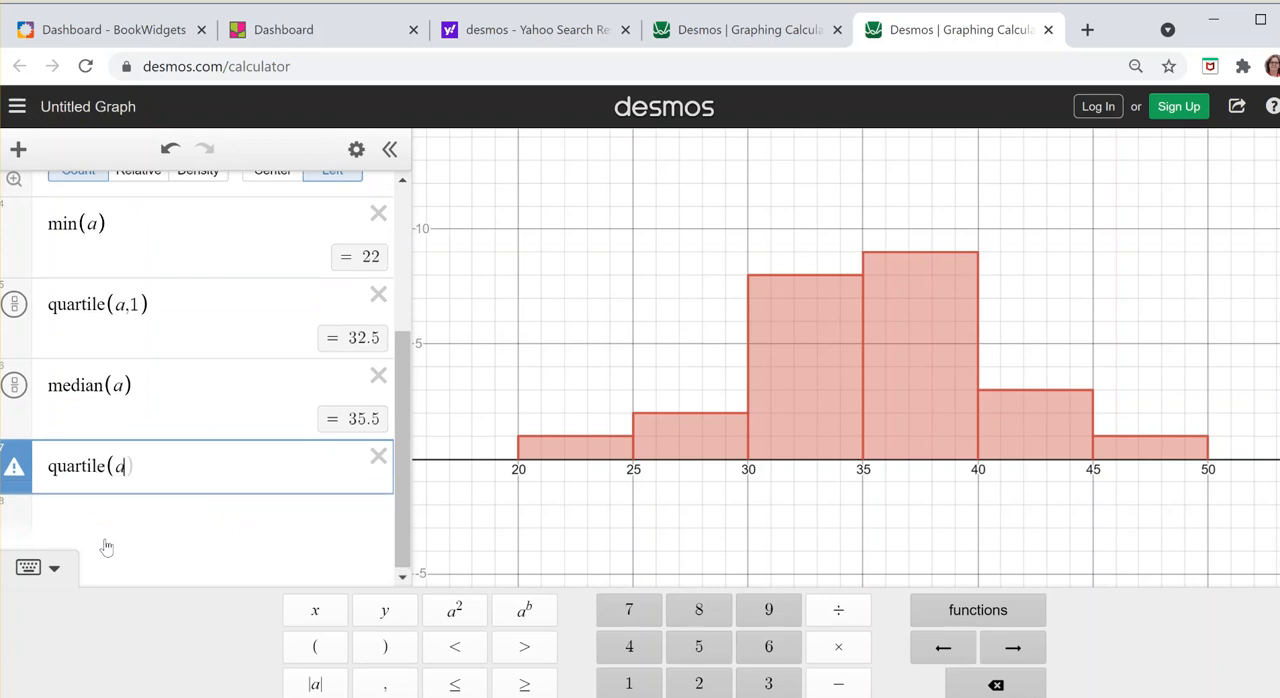
pyautogui.write(',3)')
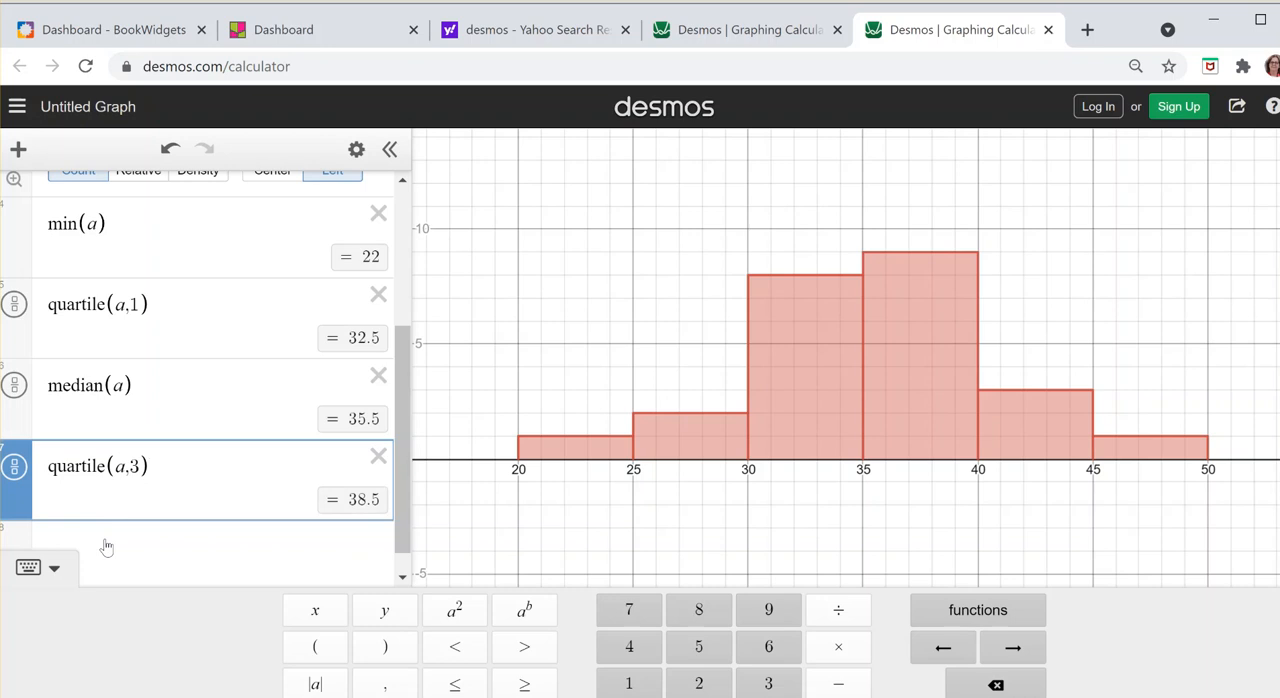
# Step: Calculate the maximum of list a with max(a) in a new expression
pyautogui.click(251, 541)
pyautogui.write('ma')
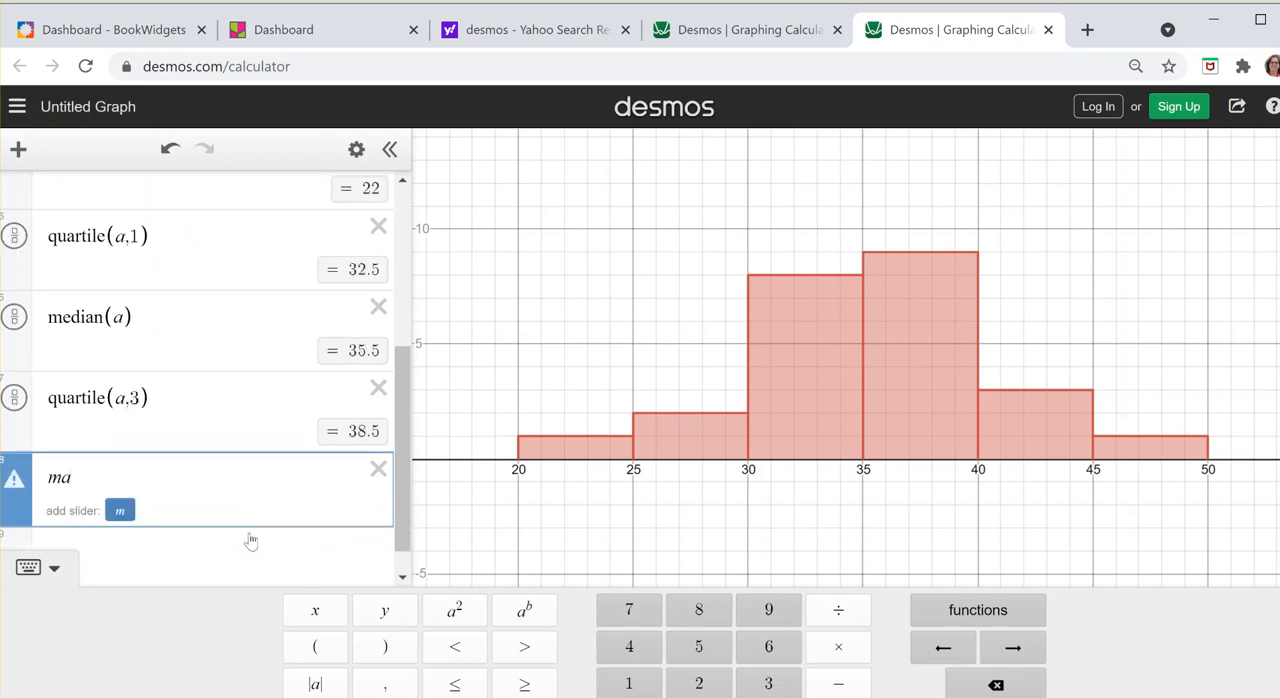
pyautogui.write('x(a)')
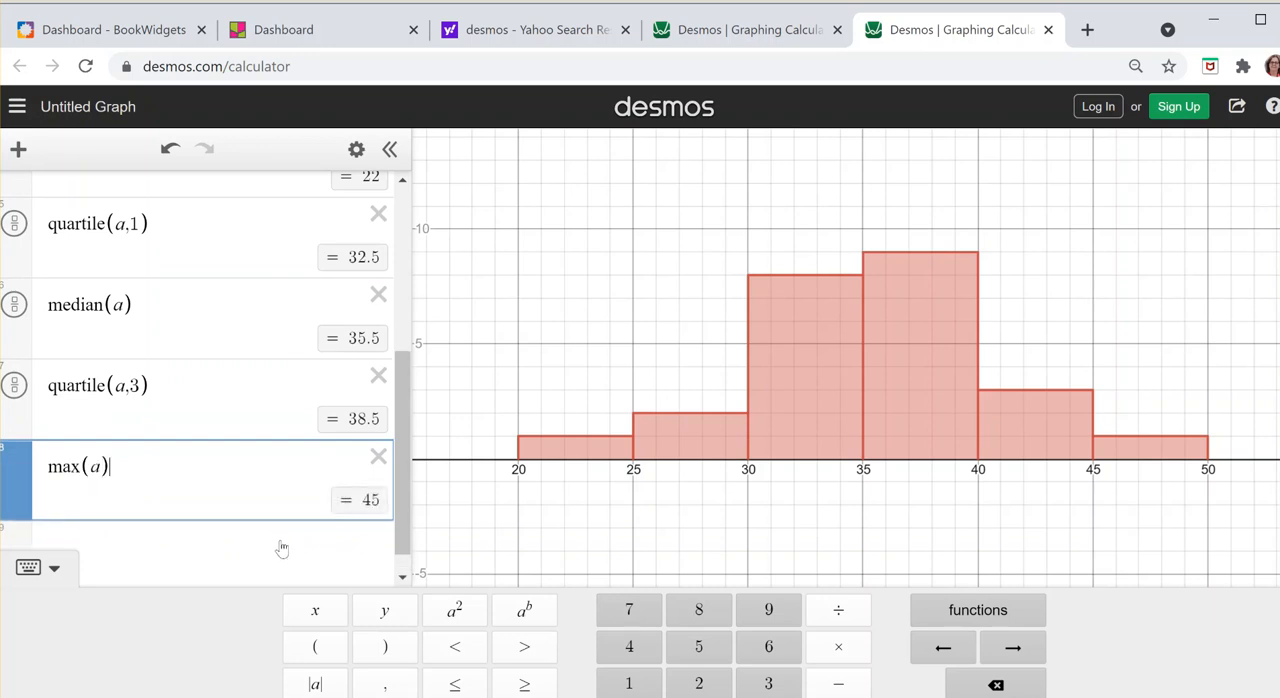
# Step: Plot a histogram of list b with bin width 5 and left bin alignment, and hide it from the graph
pyautogui.click(282, 549)
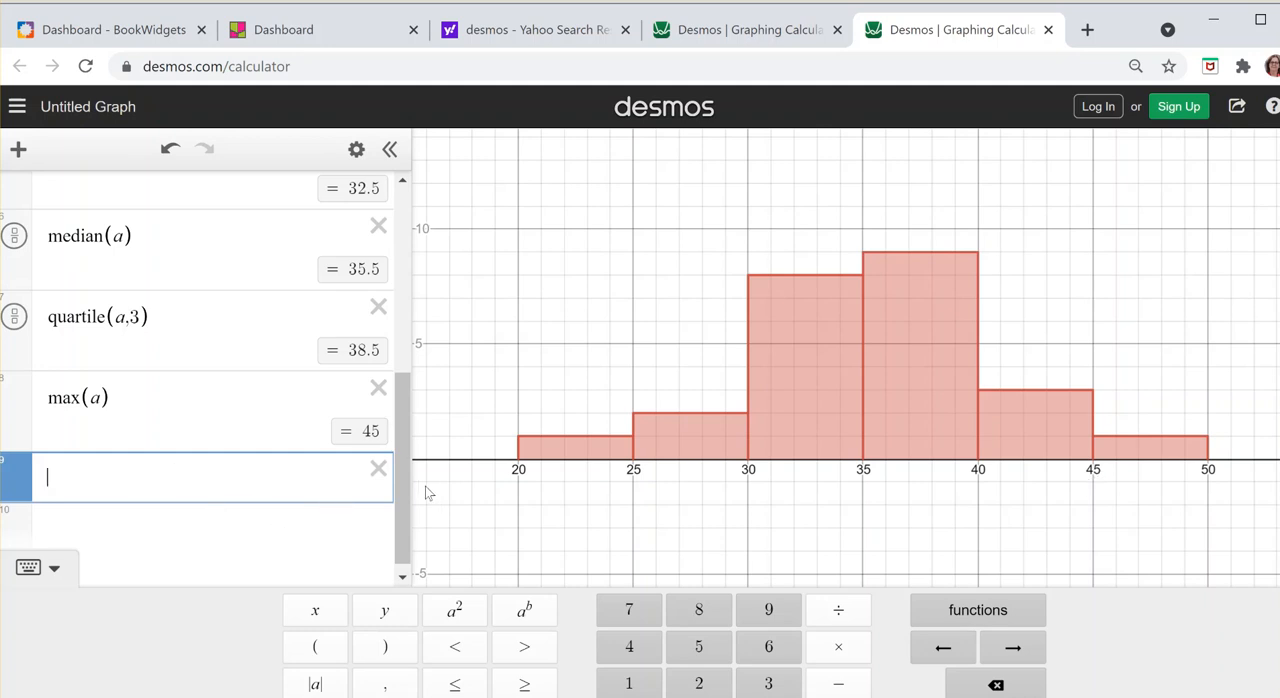
pyautogui.scroll(1, 395, 364)
pyautogui.scroll(5, 395, 364)
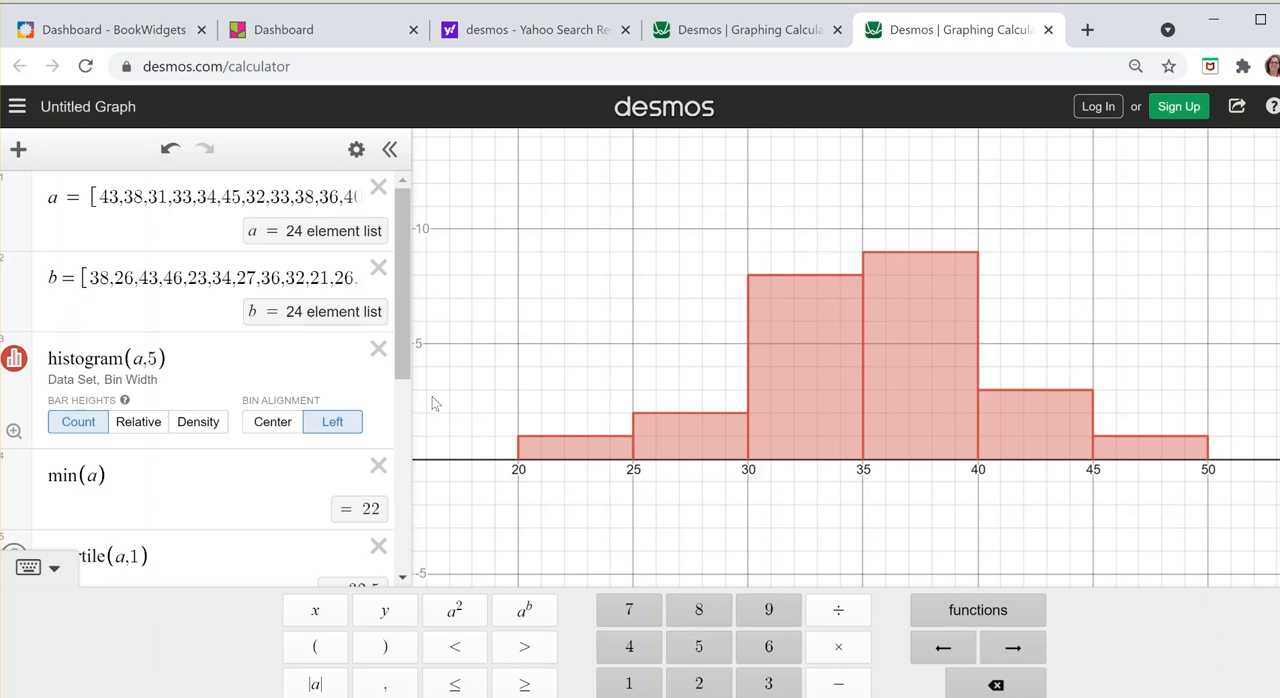
pyautogui.moveTo(408, 360); pyautogui.dragTo(421, 552)
pyautogui.click(145, 460)
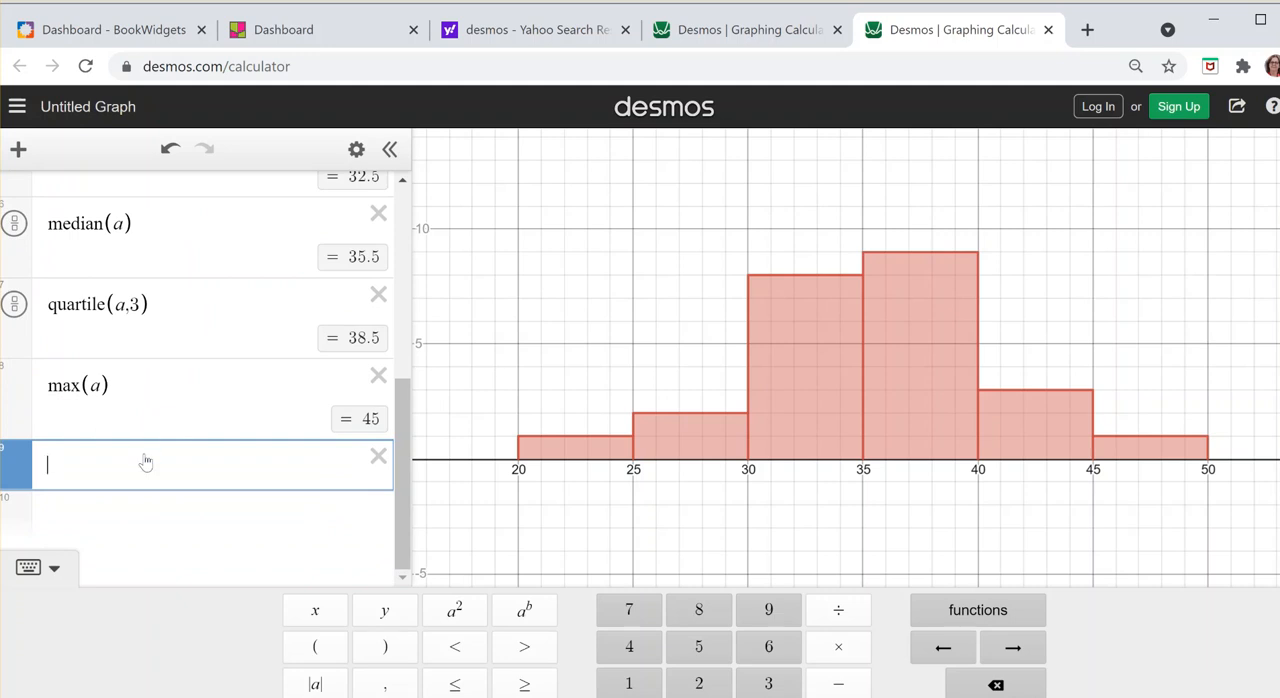
pyautogui.write('histogram(b')
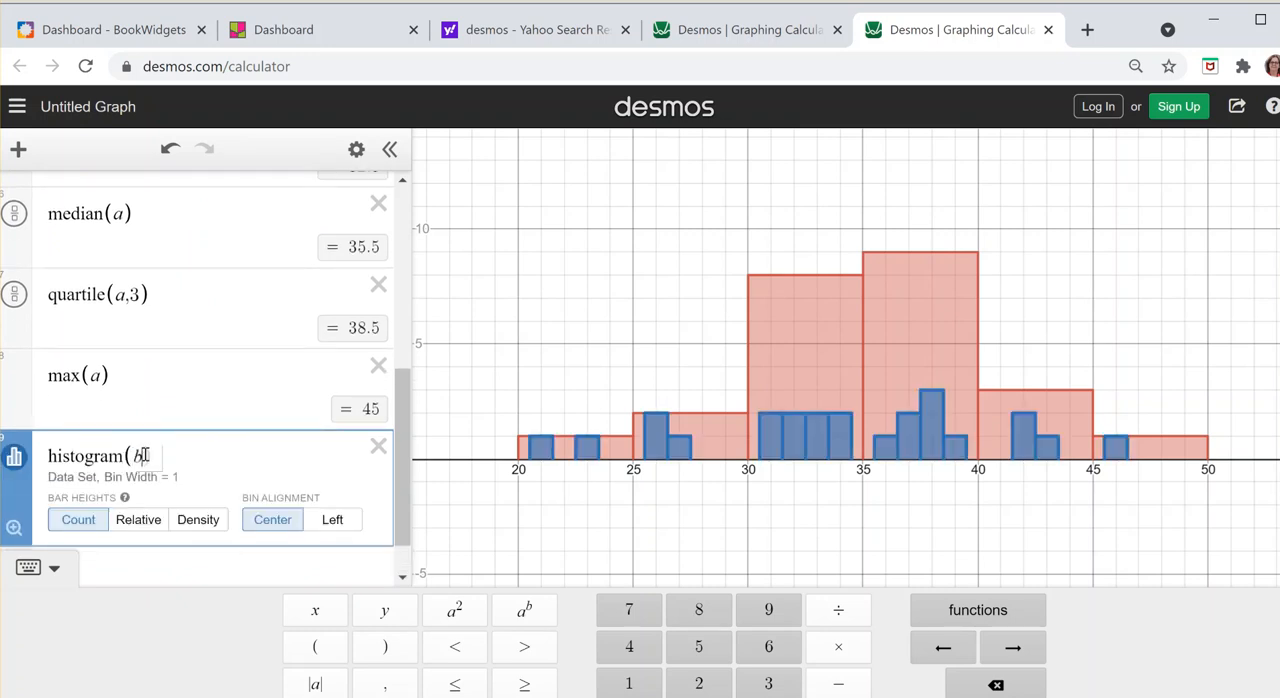
pyautogui.write(',5')
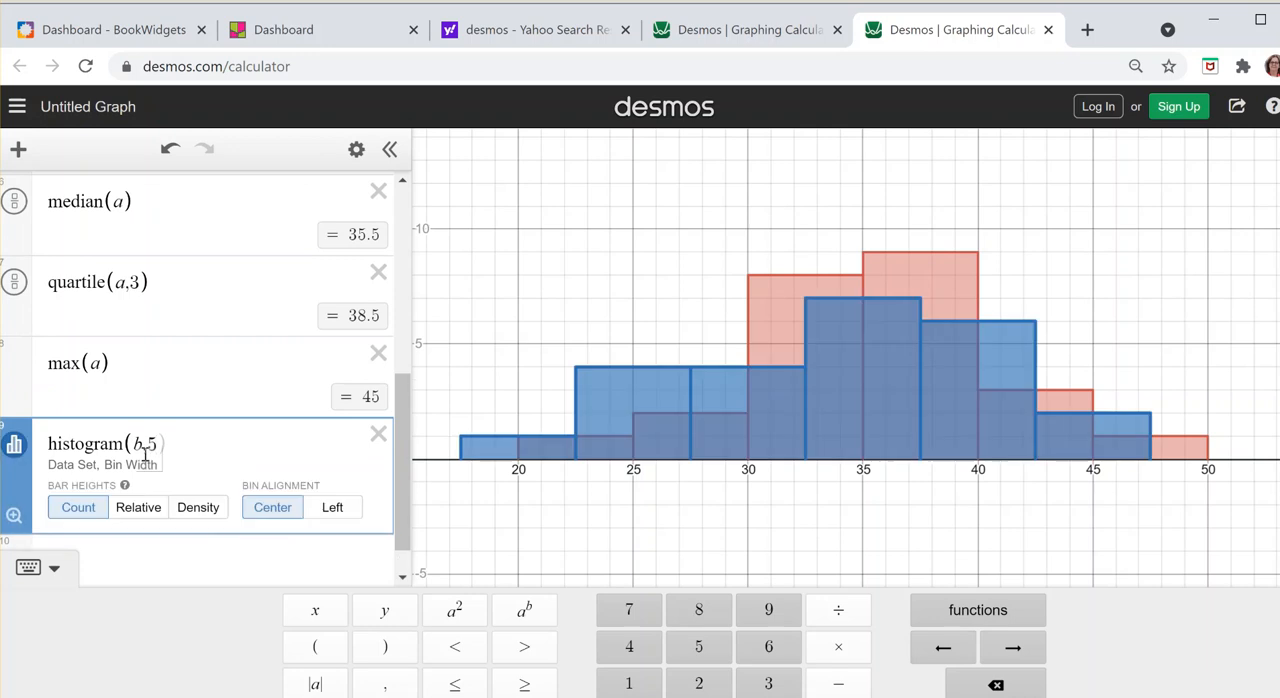
pyautogui.click(333, 507)
pyautogui.click(318, 620)
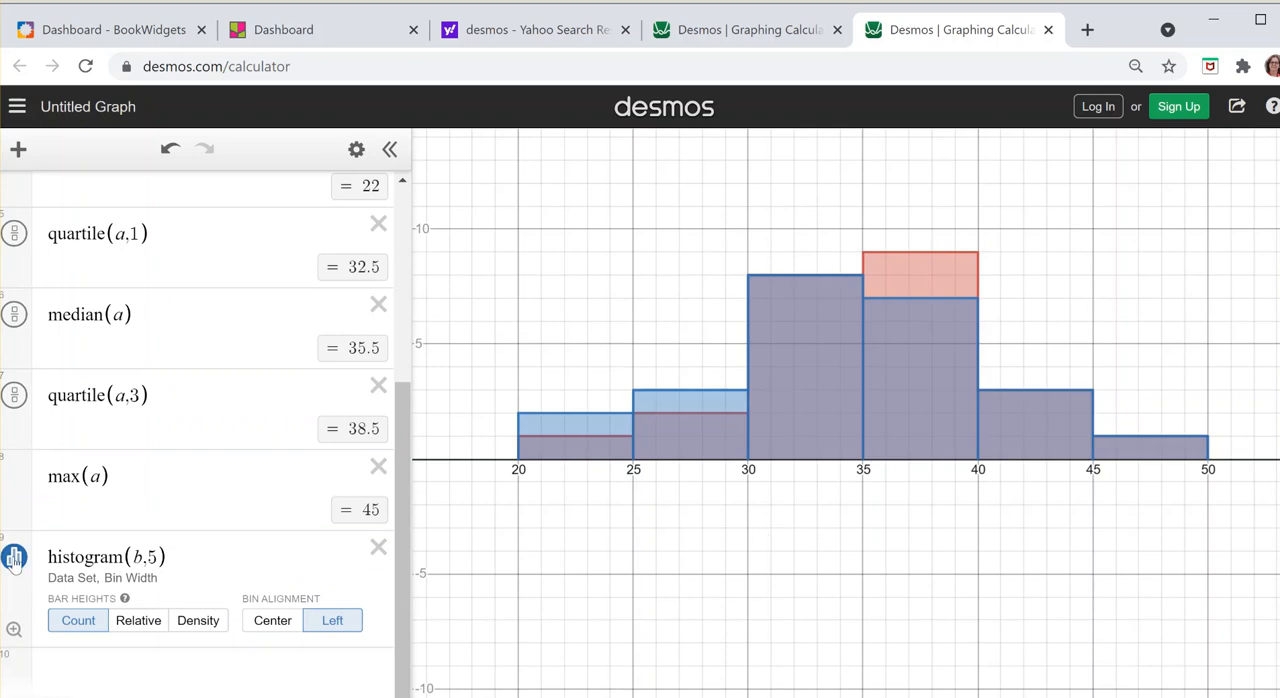
pyautogui.click(14, 558)
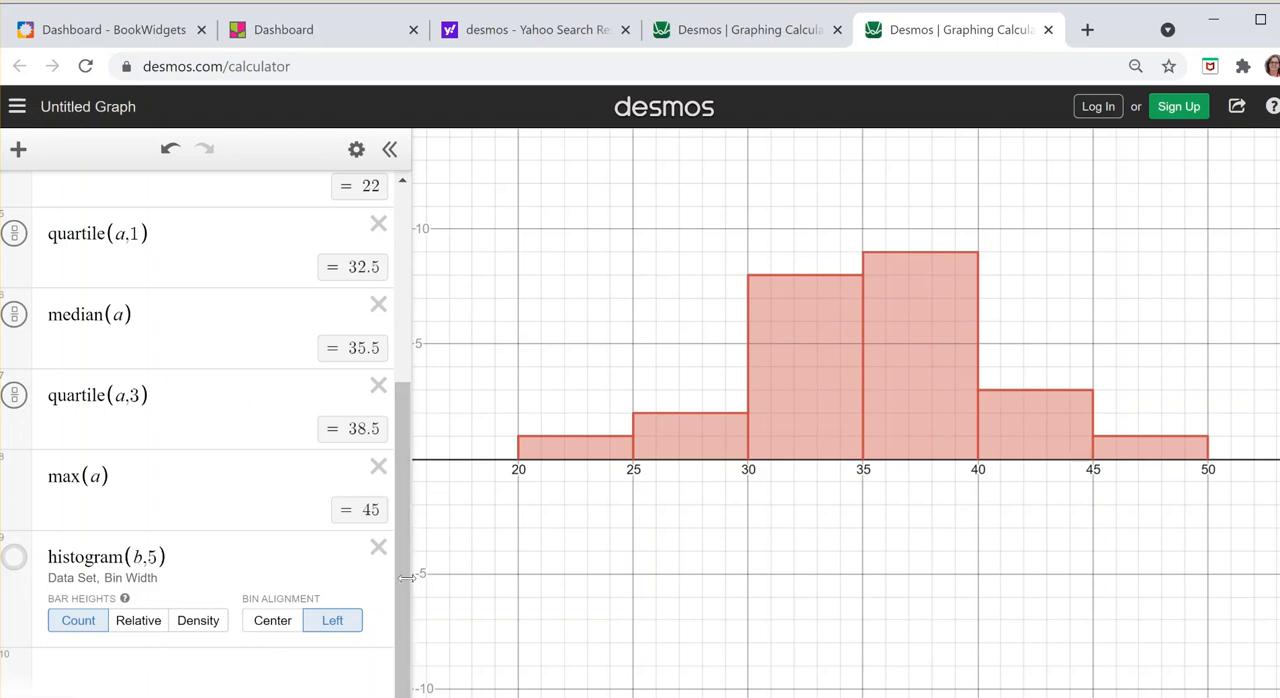
# Step: Calculate the mean of list a with mean(a) in a new expression below the list b histogram
pyautogui.click(197, 673)
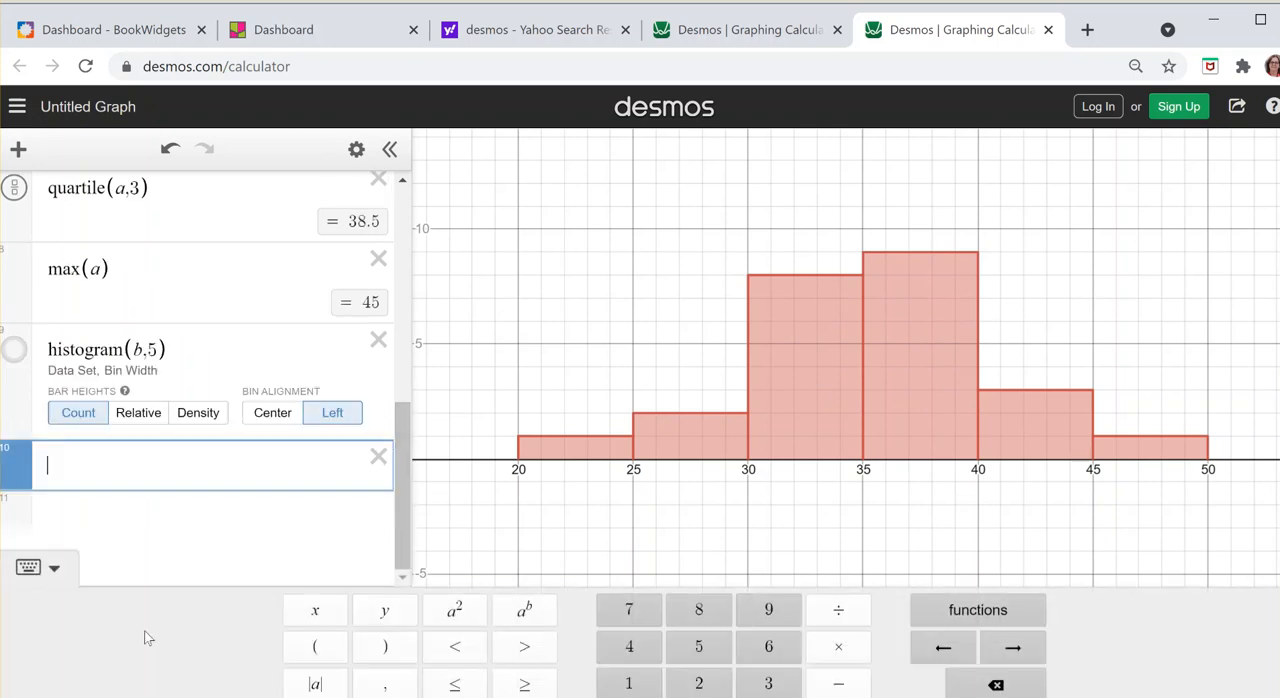
pyautogui.write('mean(a)')
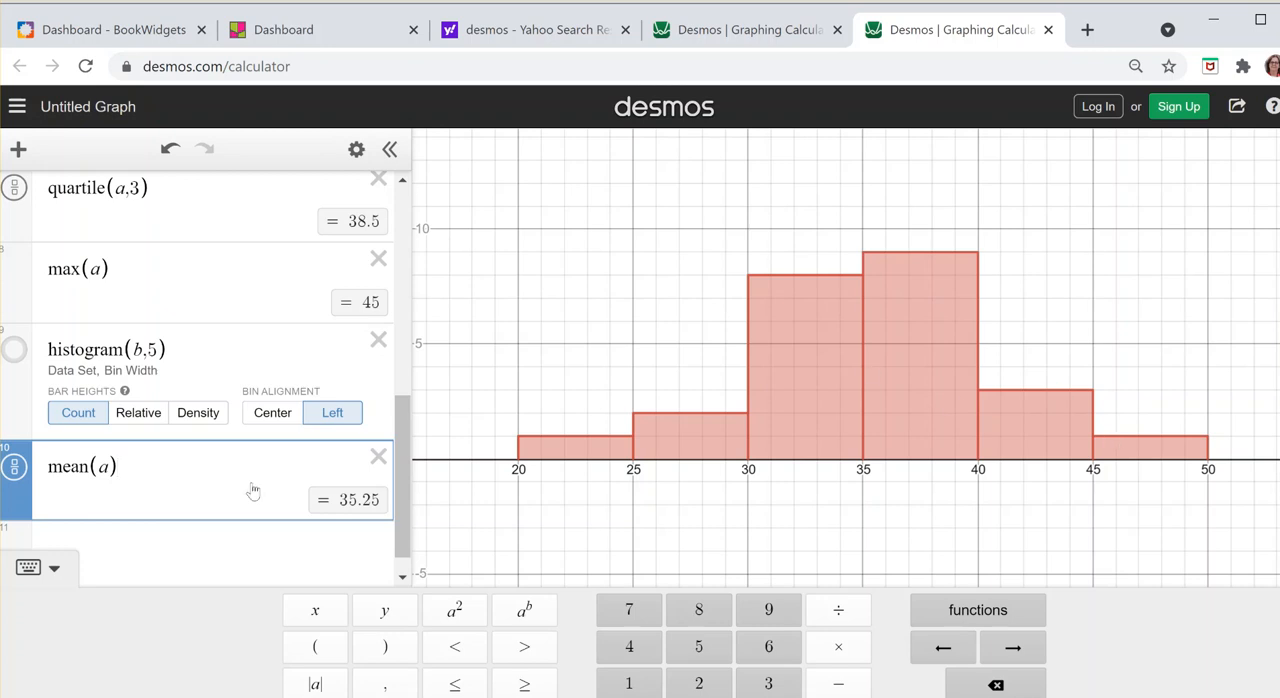
pyautogui.click(24, 361)
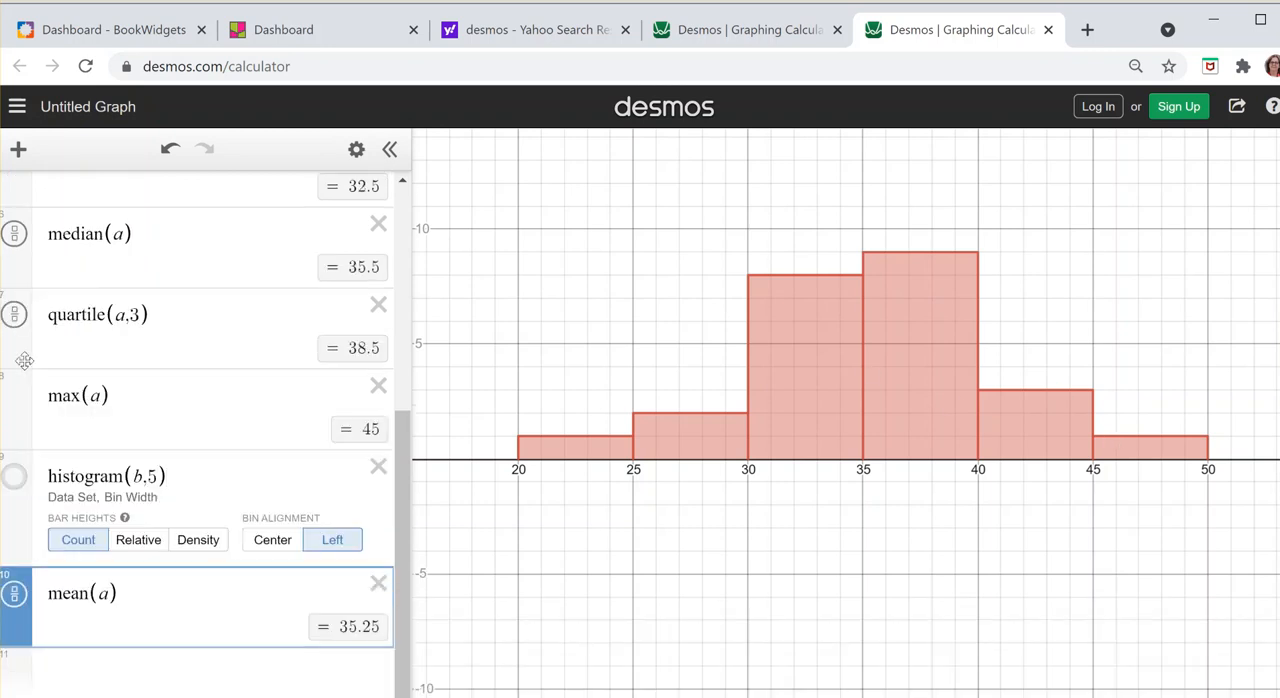
# Step: Show the list b histogram on the graph and calculate the minimum of list b with min(b) in a new expression
pyautogui.click(15, 478)
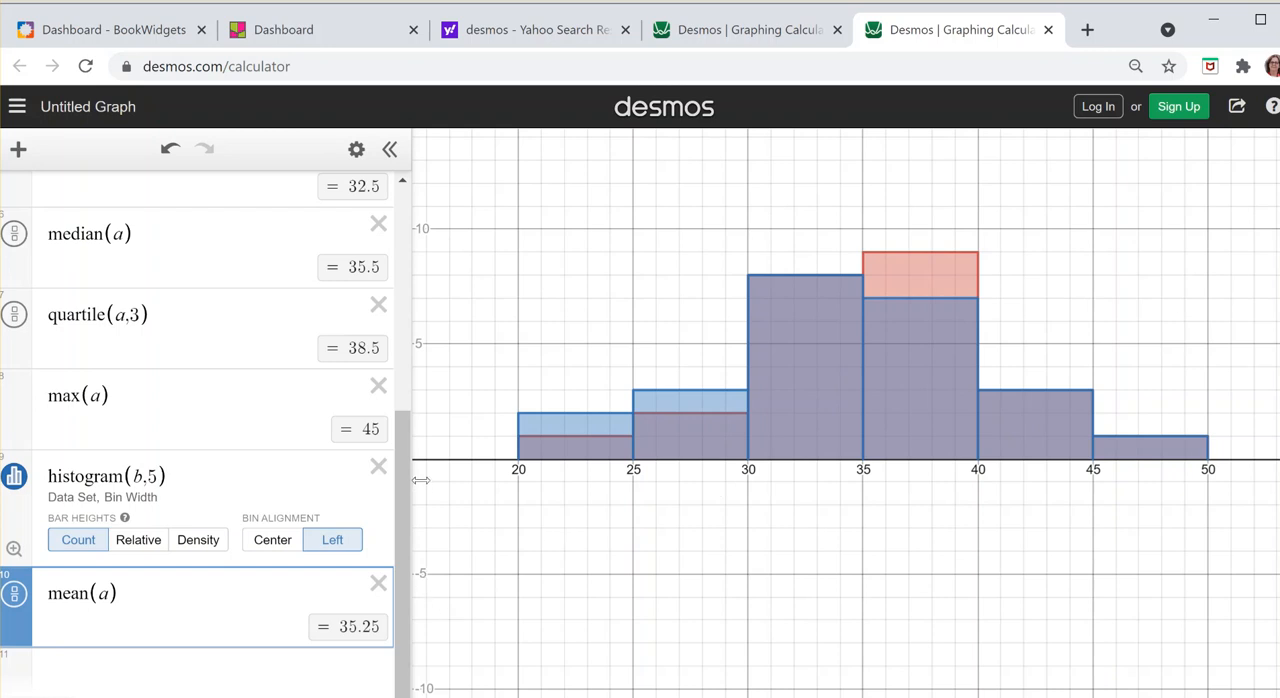
pyautogui.click(72, 684)
pyautogui.write('min(')
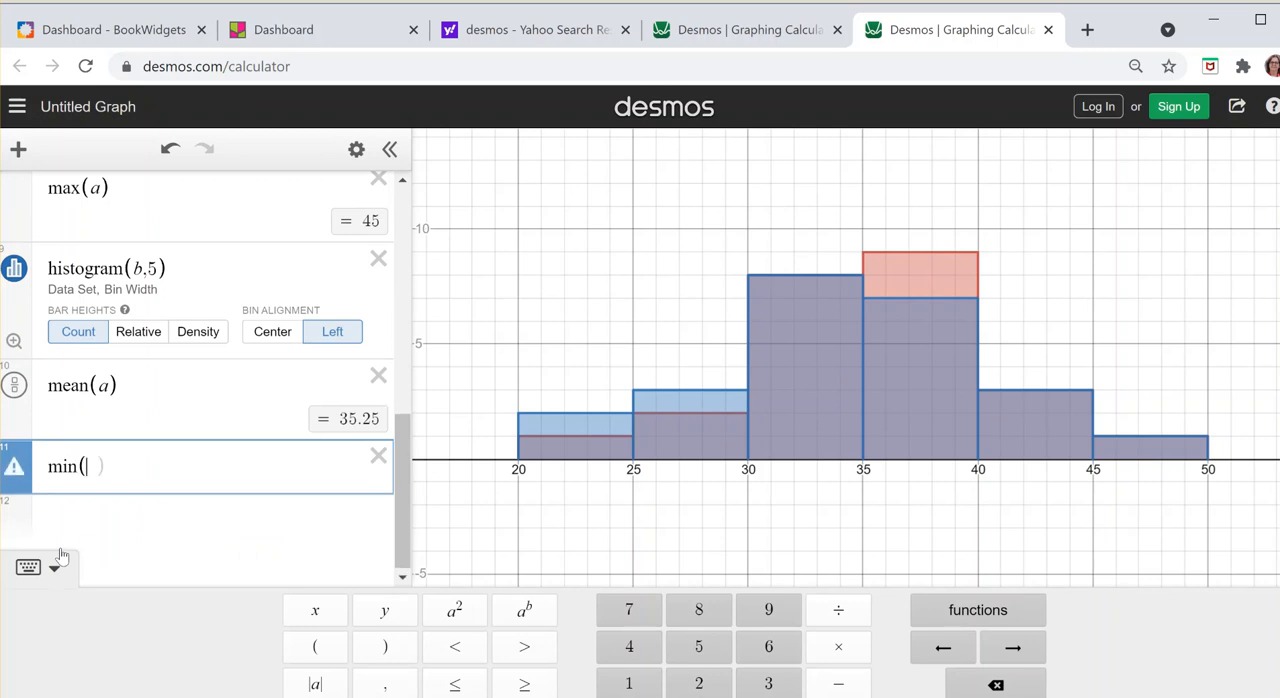
pyautogui.write('b)')
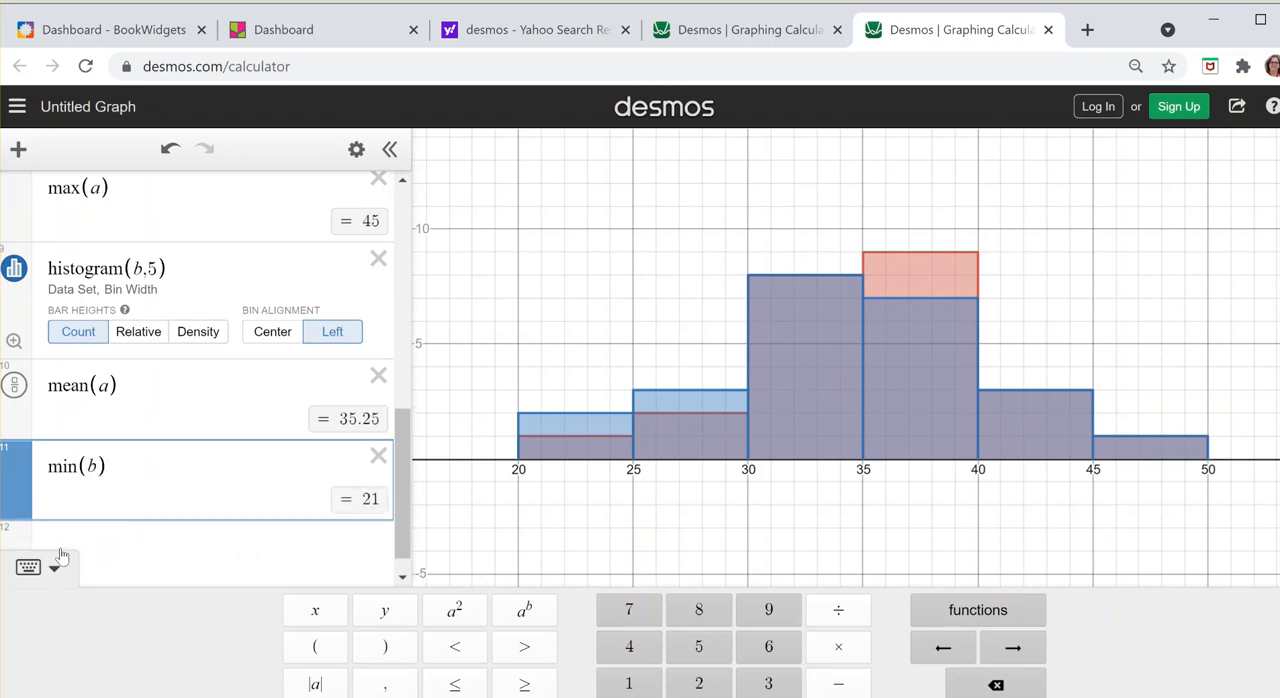
# Step: Calculate the first quartile of list b with quartile(b,1) in a new expression below min(b)
pyautogui.click(129, 538)
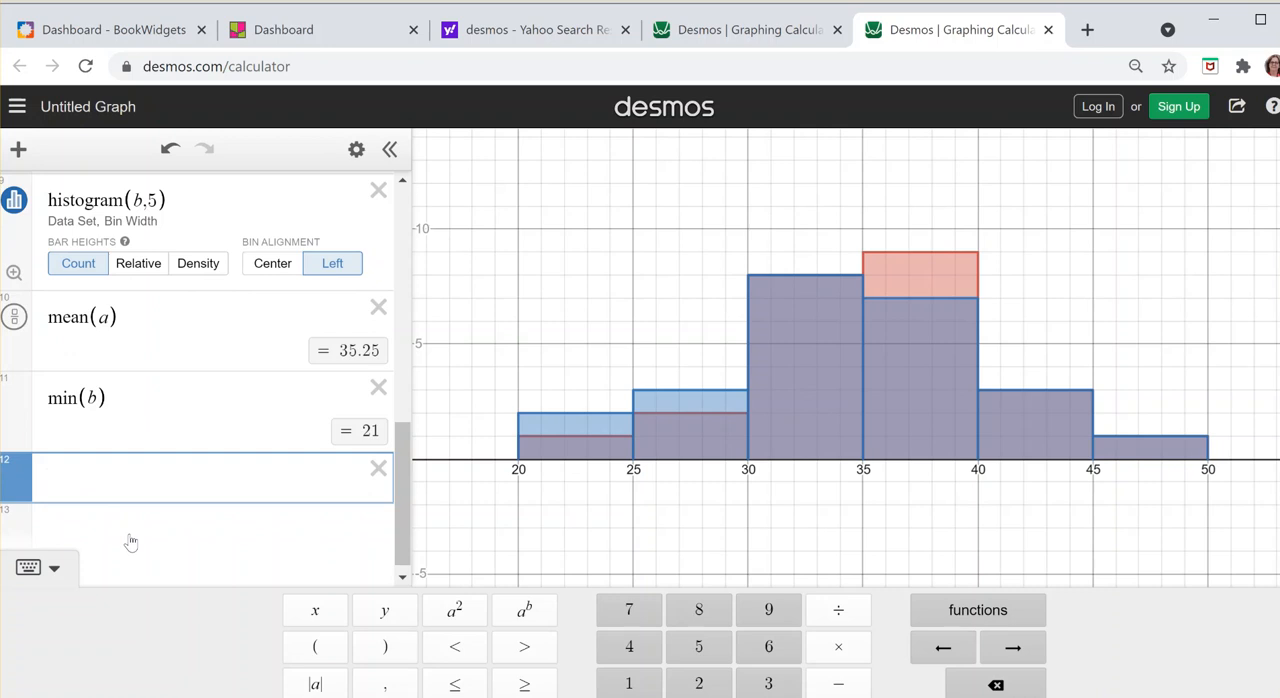
pyautogui.write('quartil')
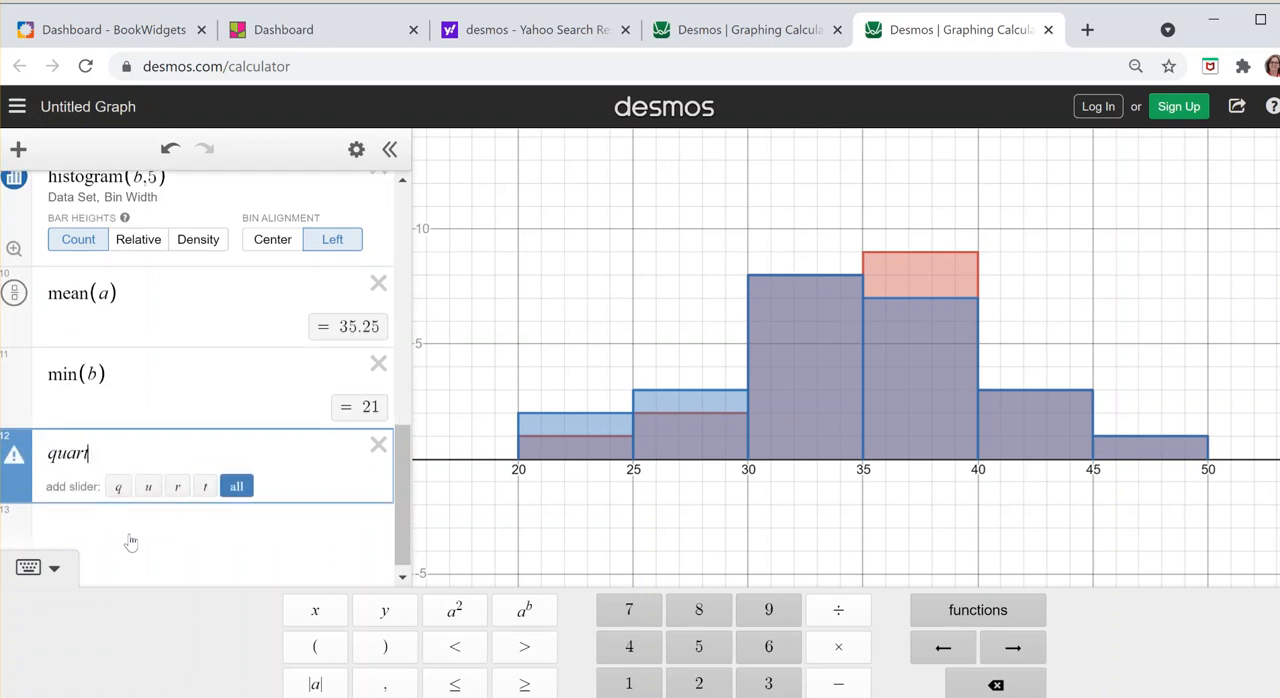
pyautogui.write('(')
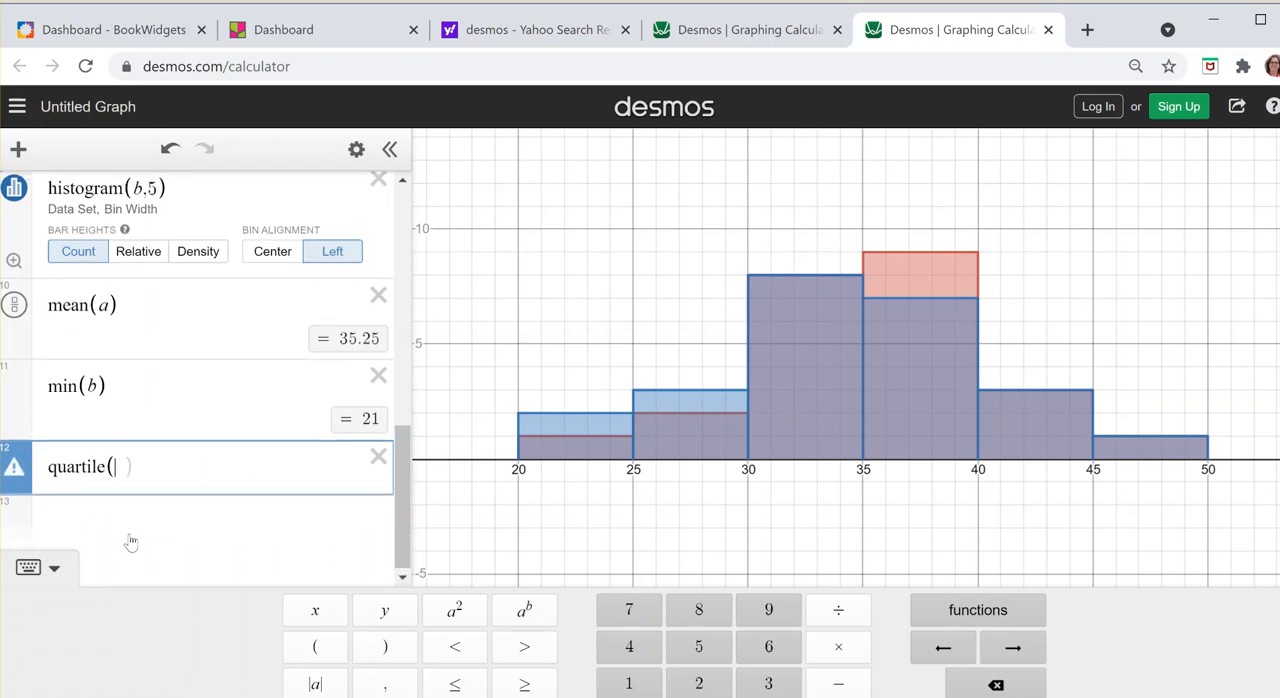
pyautogui.write('b,1)')
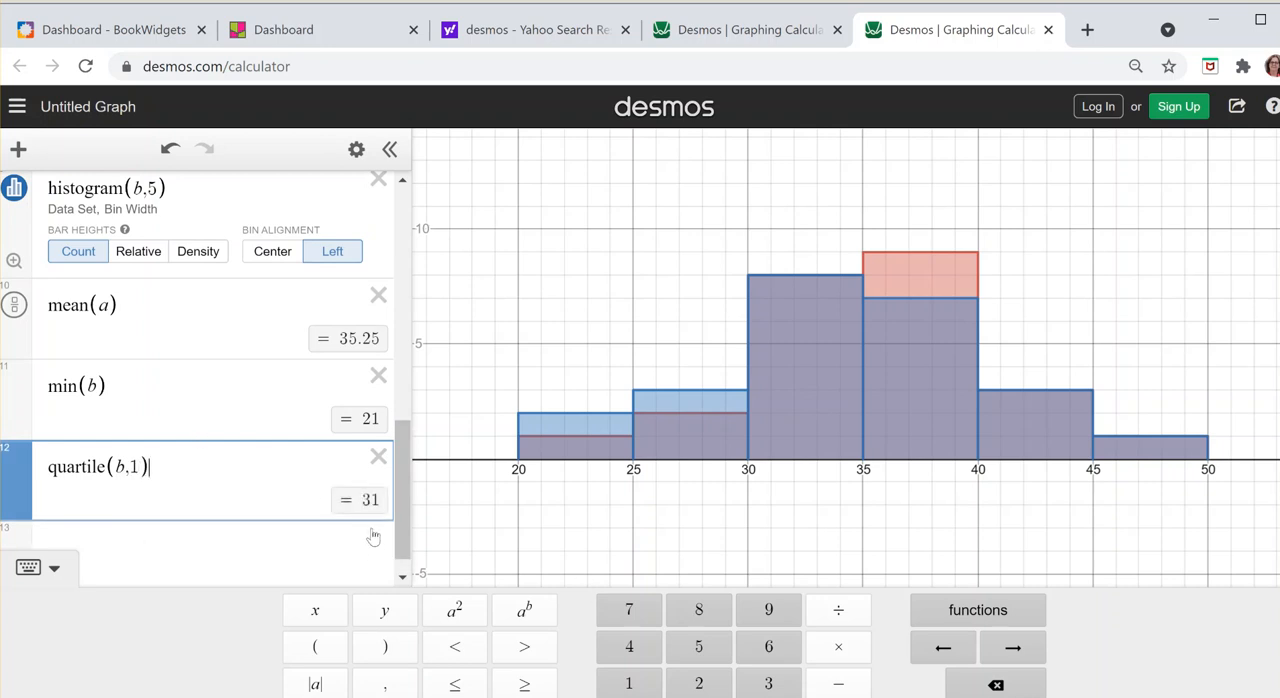
# Step: Calculate the median of list b with median(b) in a new expression below its first quartile
pyautogui.click(217, 543)
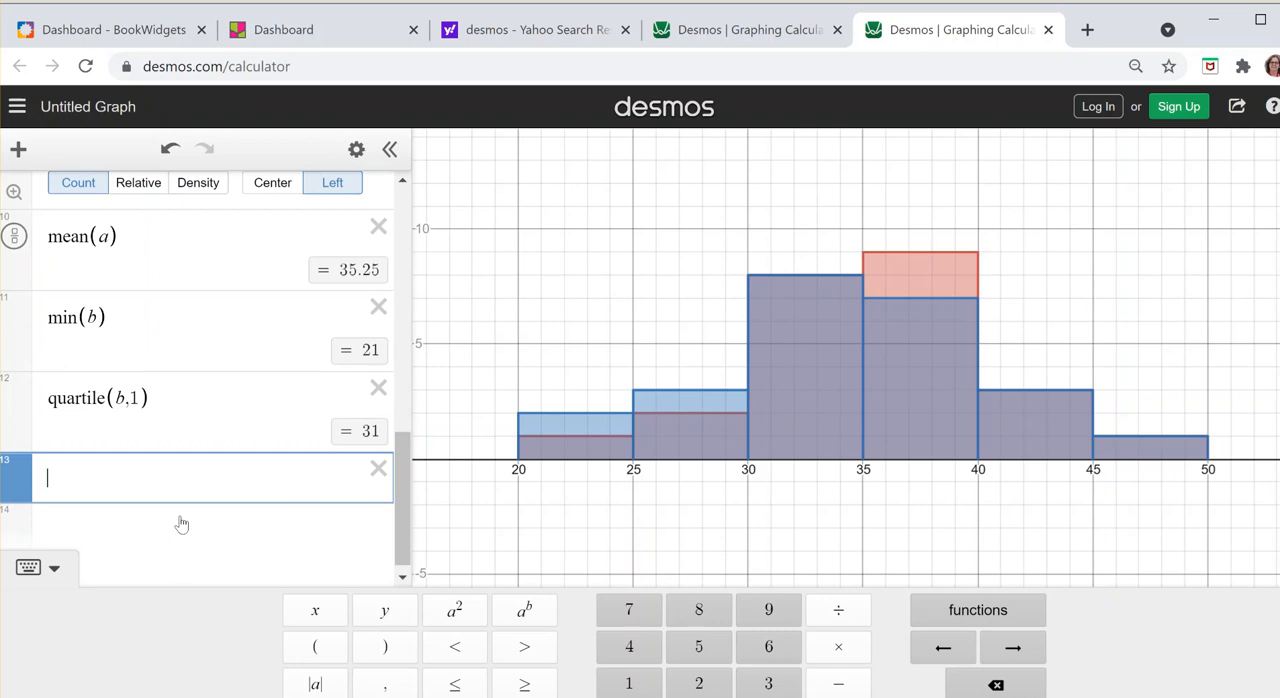
pyautogui.write('median')
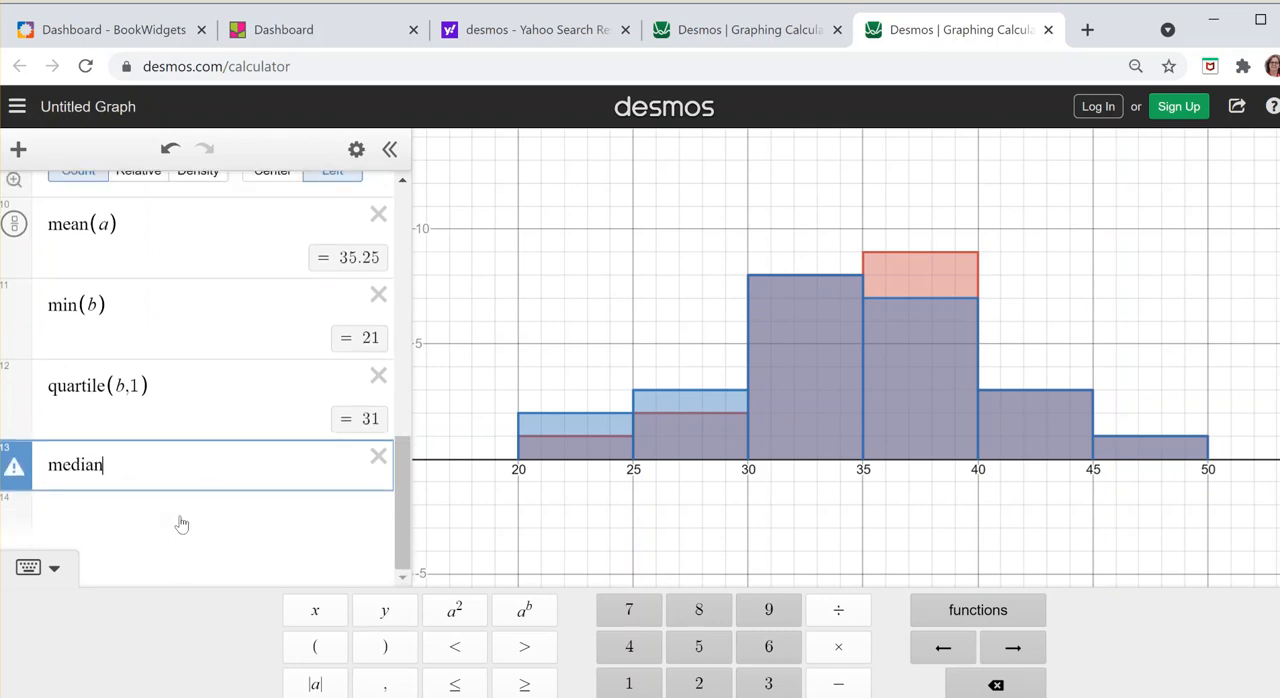
pyautogui.write('(')
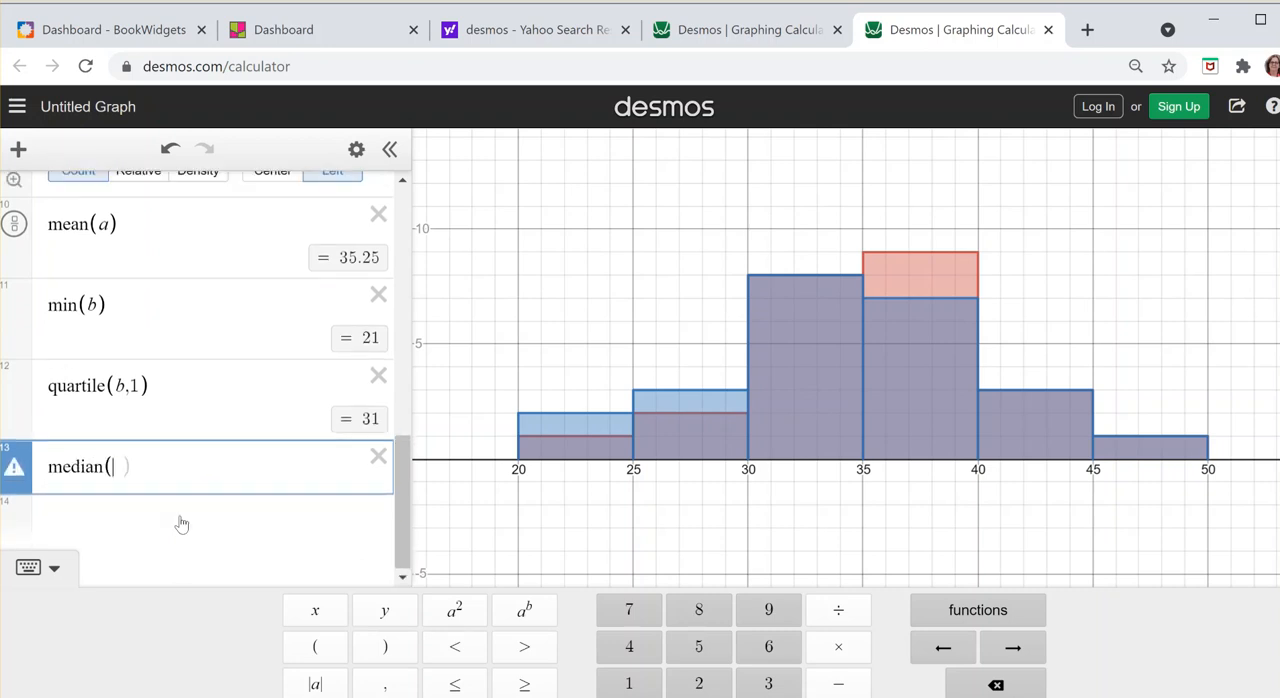
pyautogui.write('b)')
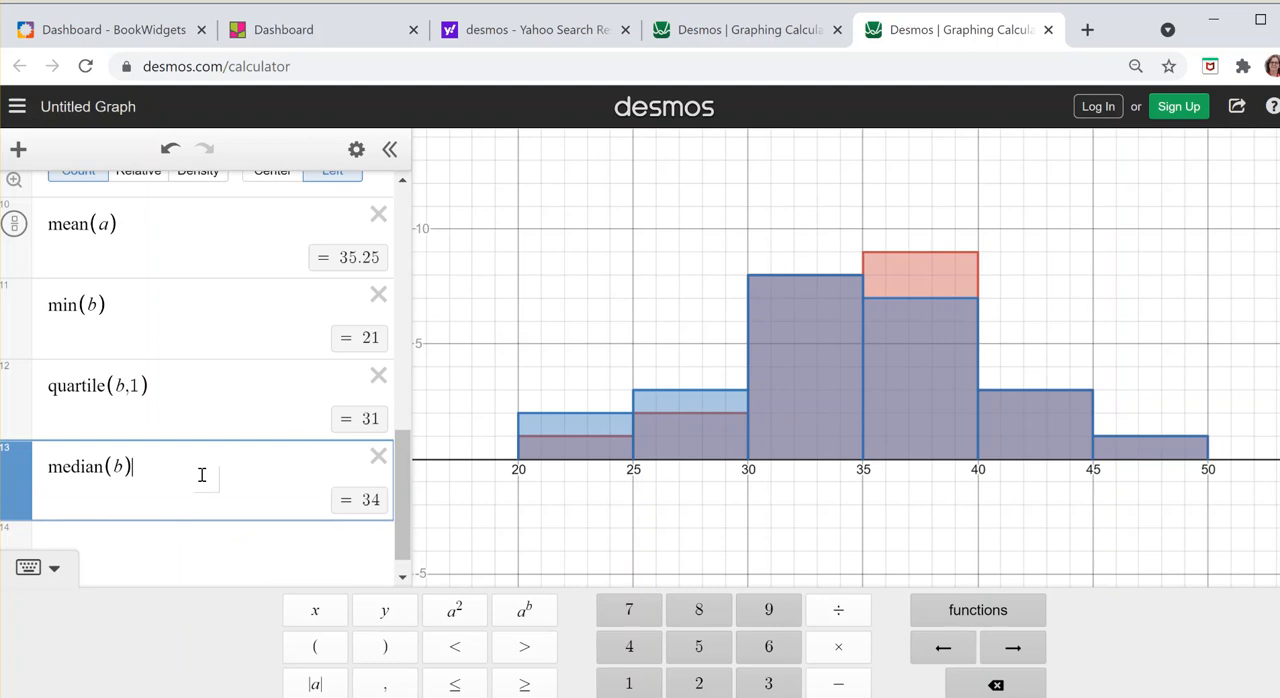
# Step: Start a quartile expression with index 3 in a new line below median(b)
pyautogui.click(161, 557)
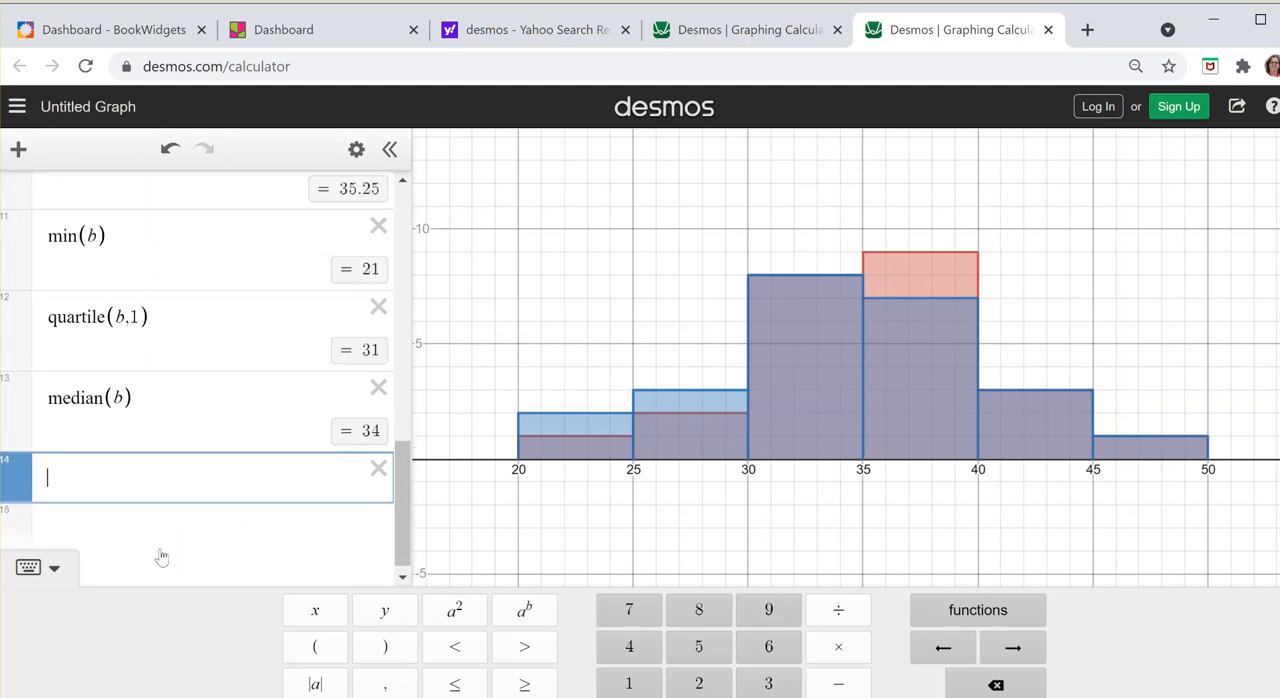
pyautogui.write('qu')
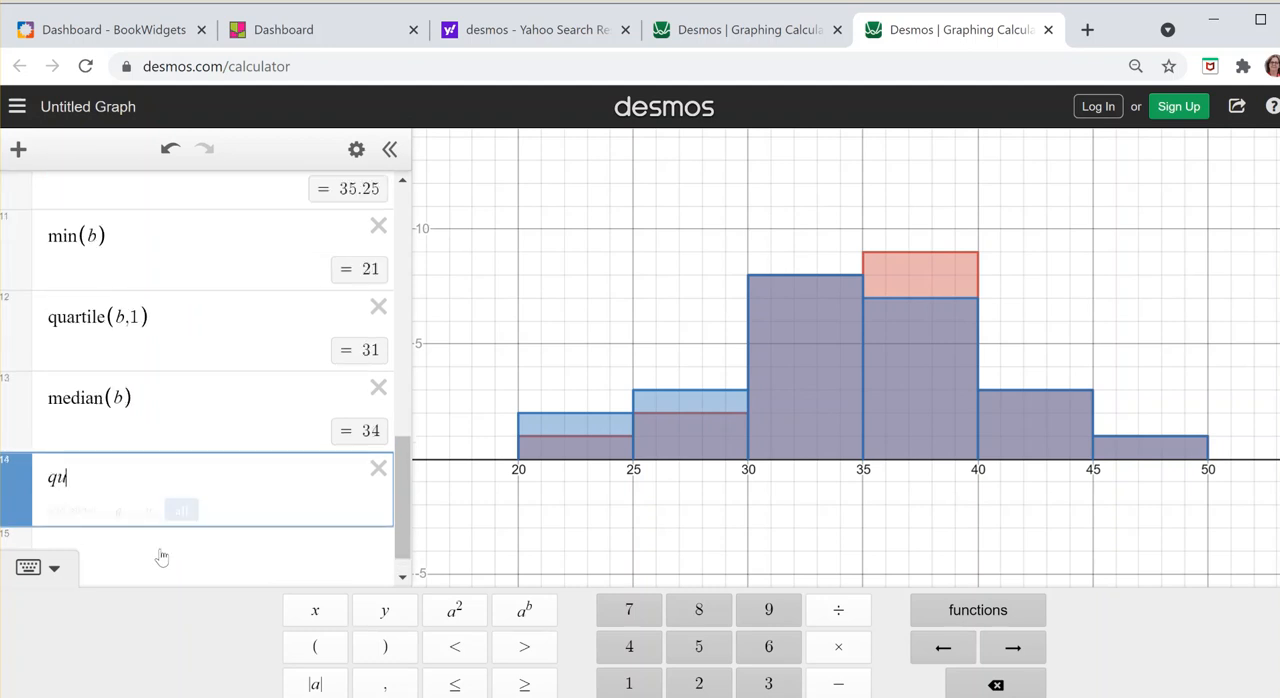
pyautogui.write('artile ,3)')
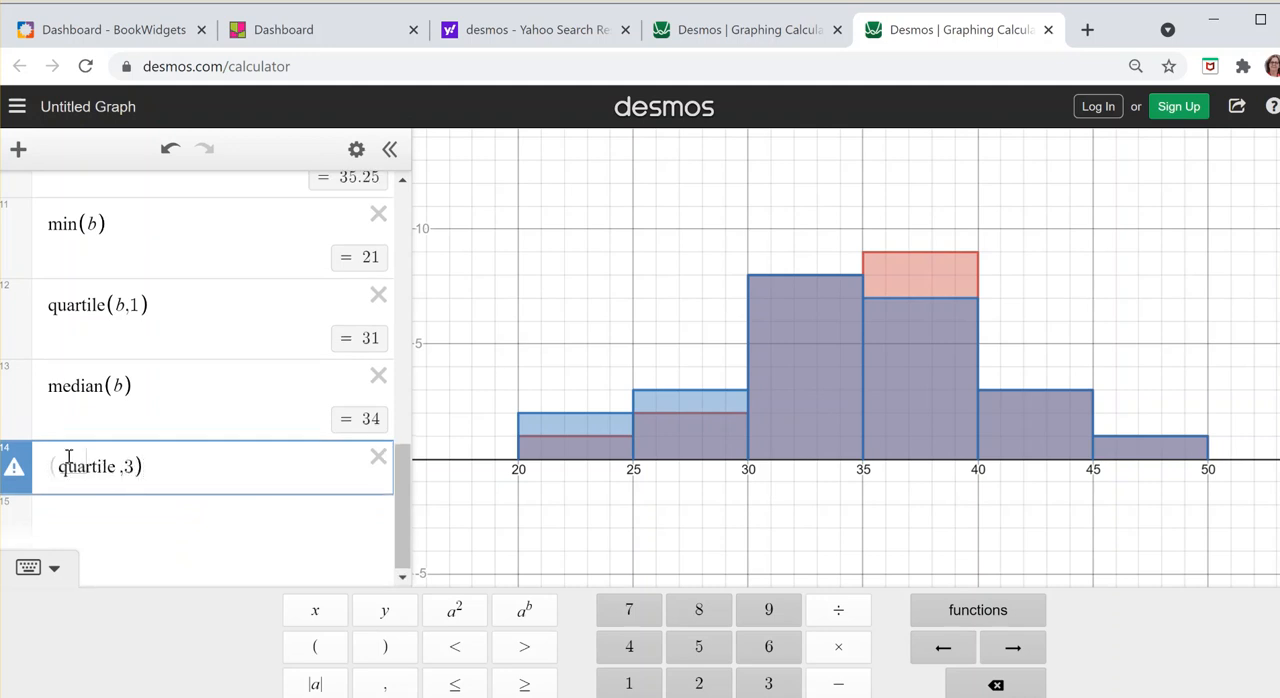
pyautogui.click(58, 466)
pyautogui.click(180, 519)
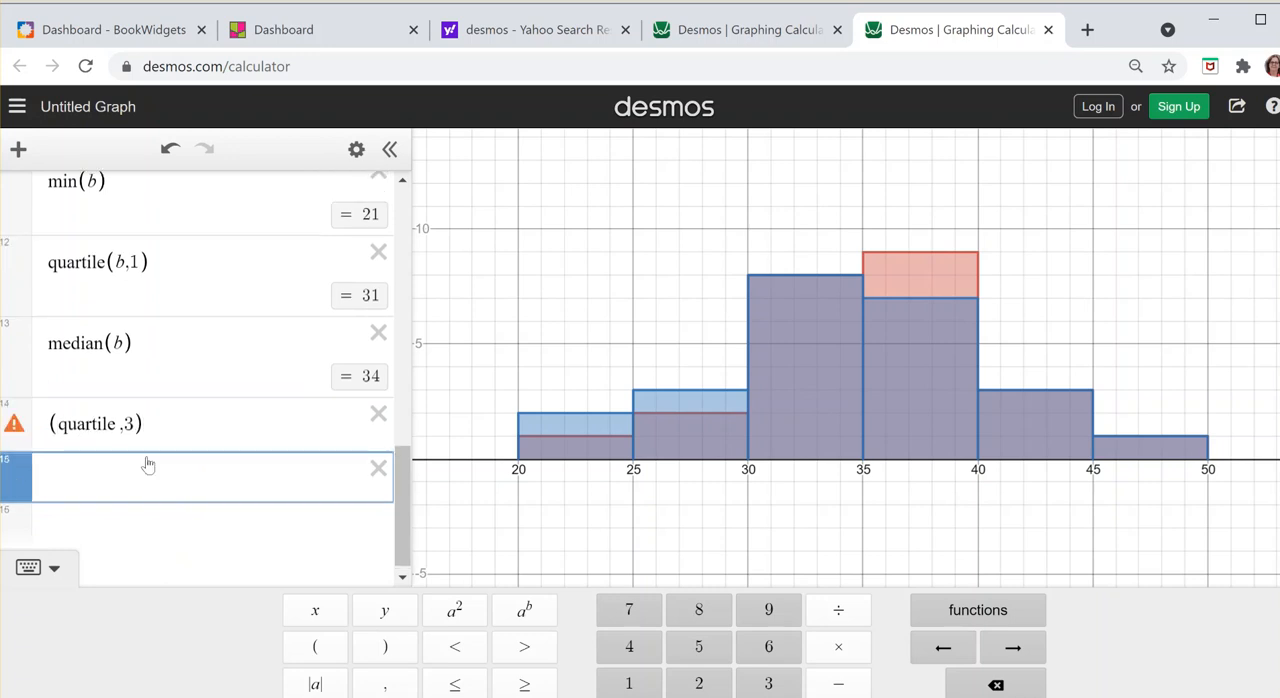
# Step: Correct the malformed quartile expression below median(b) to quartile(b,3), removing the stray opening parenthesis and adding list b
pyautogui.click(123, 425)
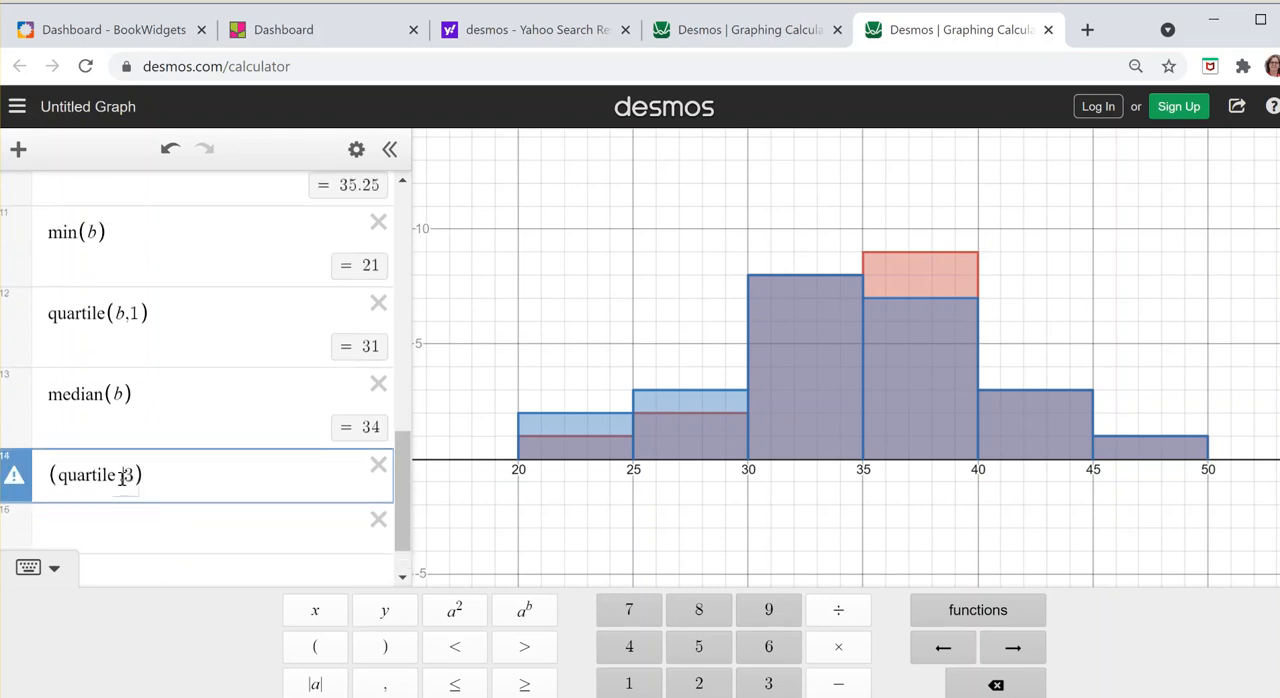
pyautogui.press('BackSpace')
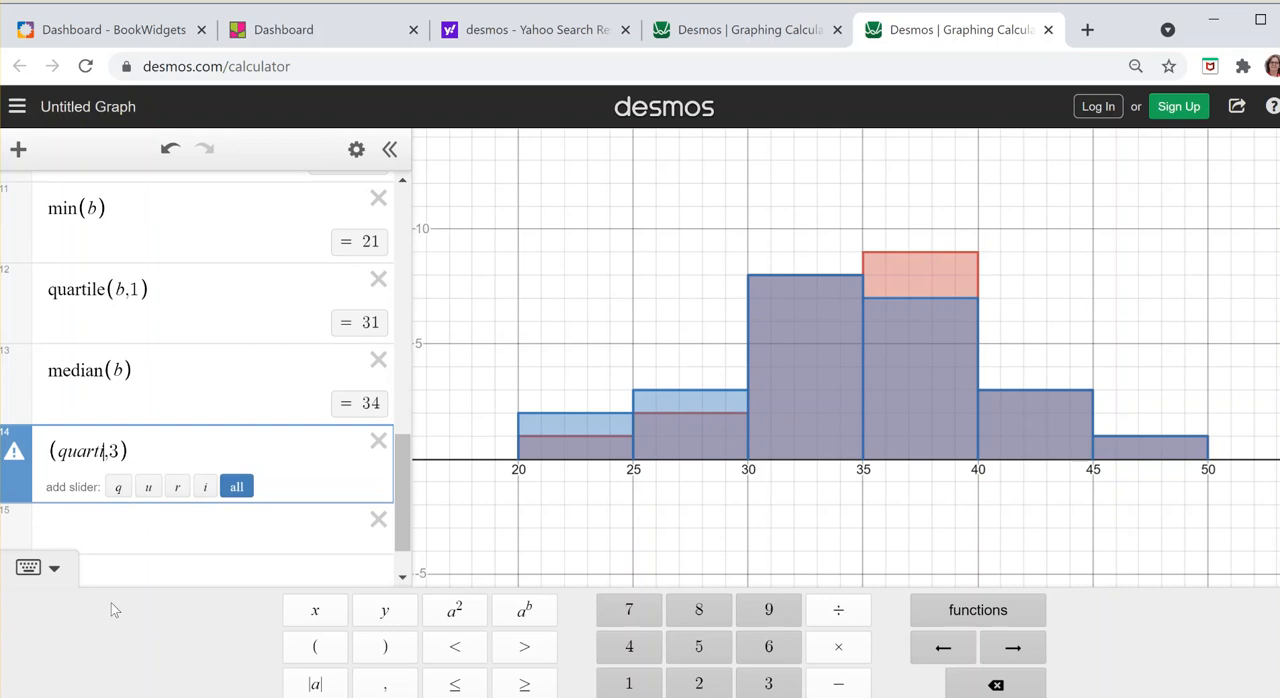
pyautogui.write('e')
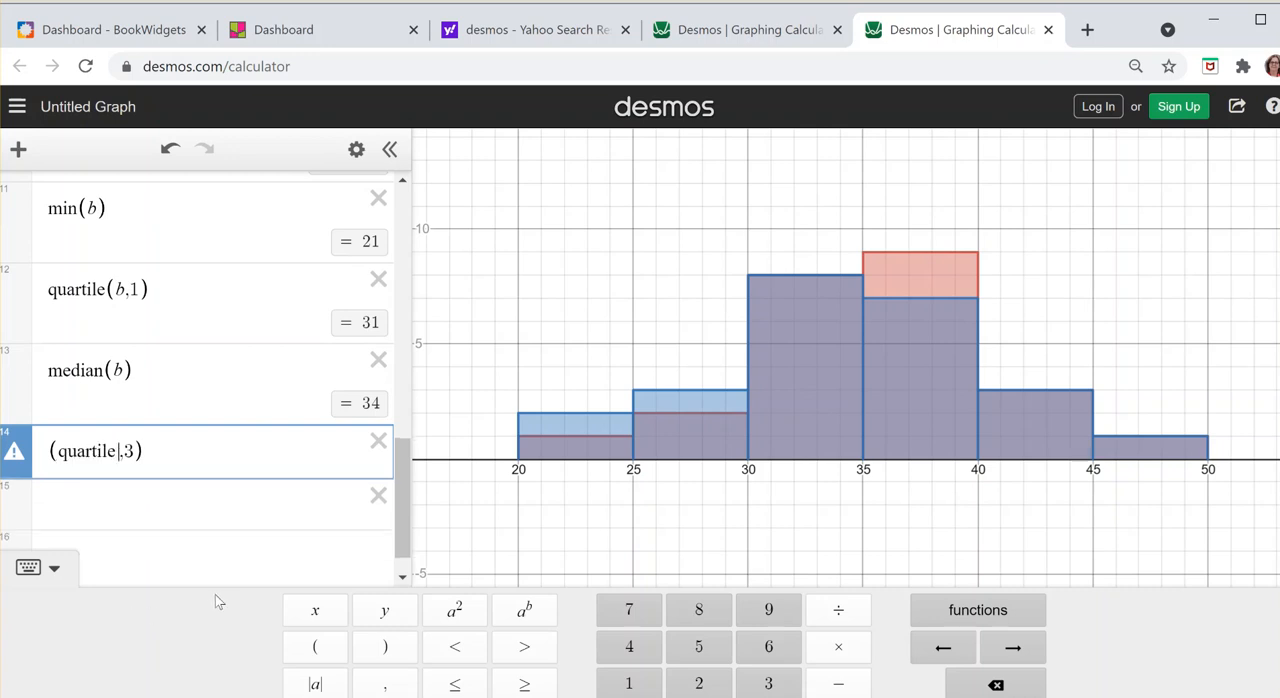
pyautogui.press('BackSpace')
pyautogui.press('BackSpace')
pyautogui.write(',3')
pyautogui.click(55, 451)
pyautogui.press('BackSpace')
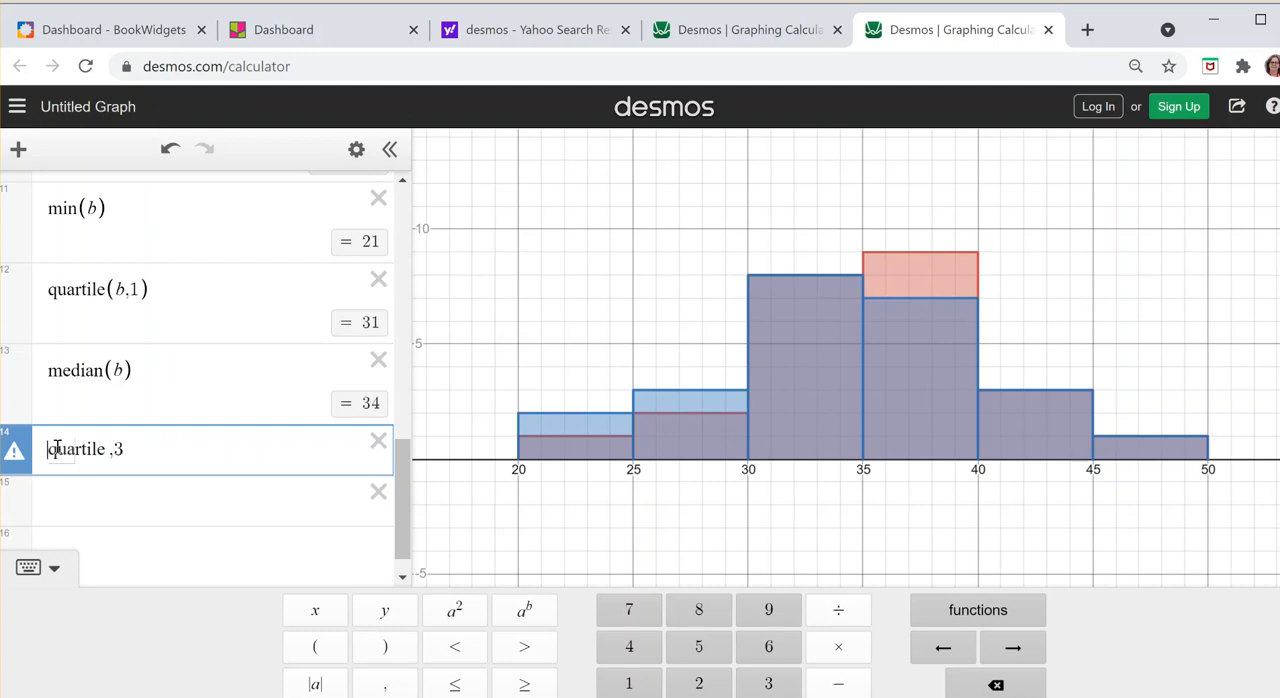
pyautogui.click(107, 449)
pyautogui.write('(')
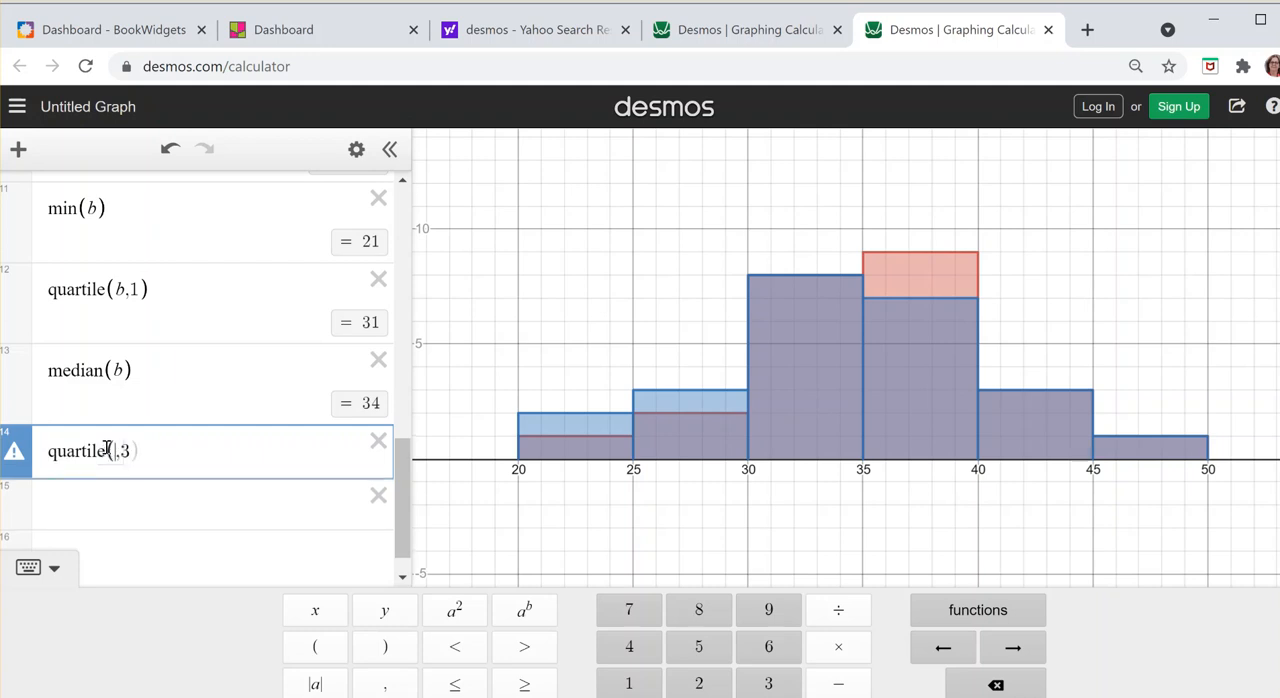
pyautogui.write('b')
pyautogui.rightClick(155, 455)
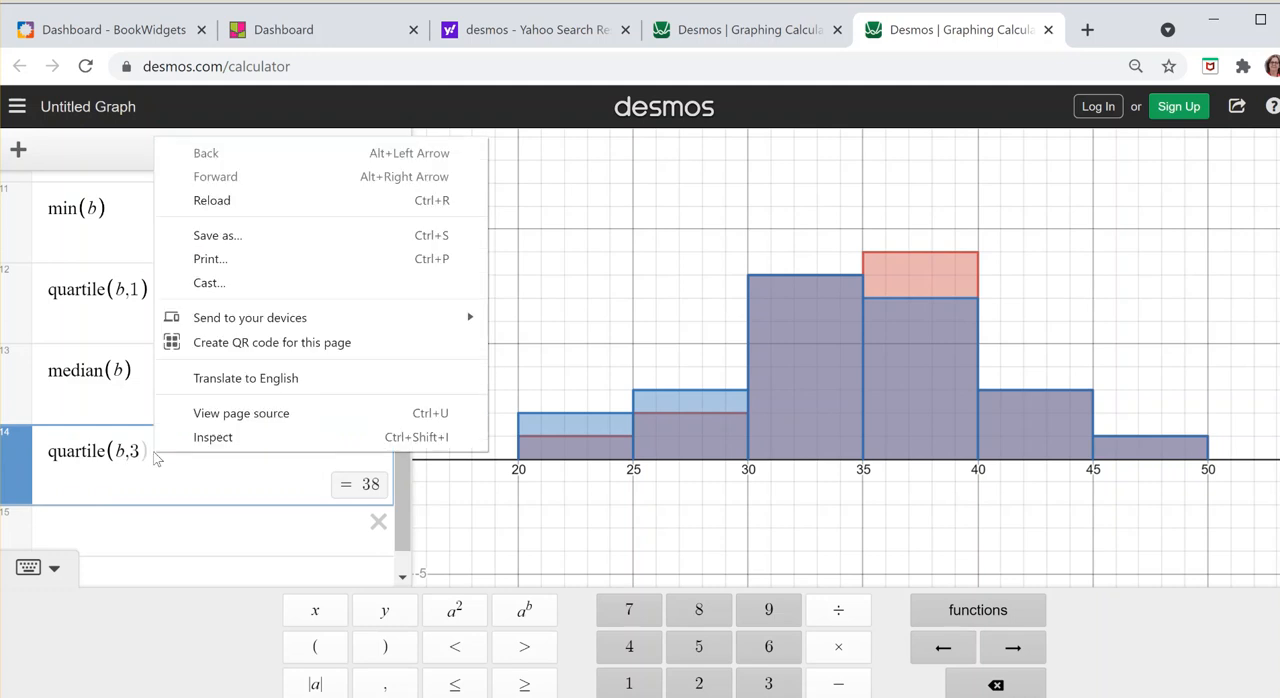
pyautogui.click(149, 456)
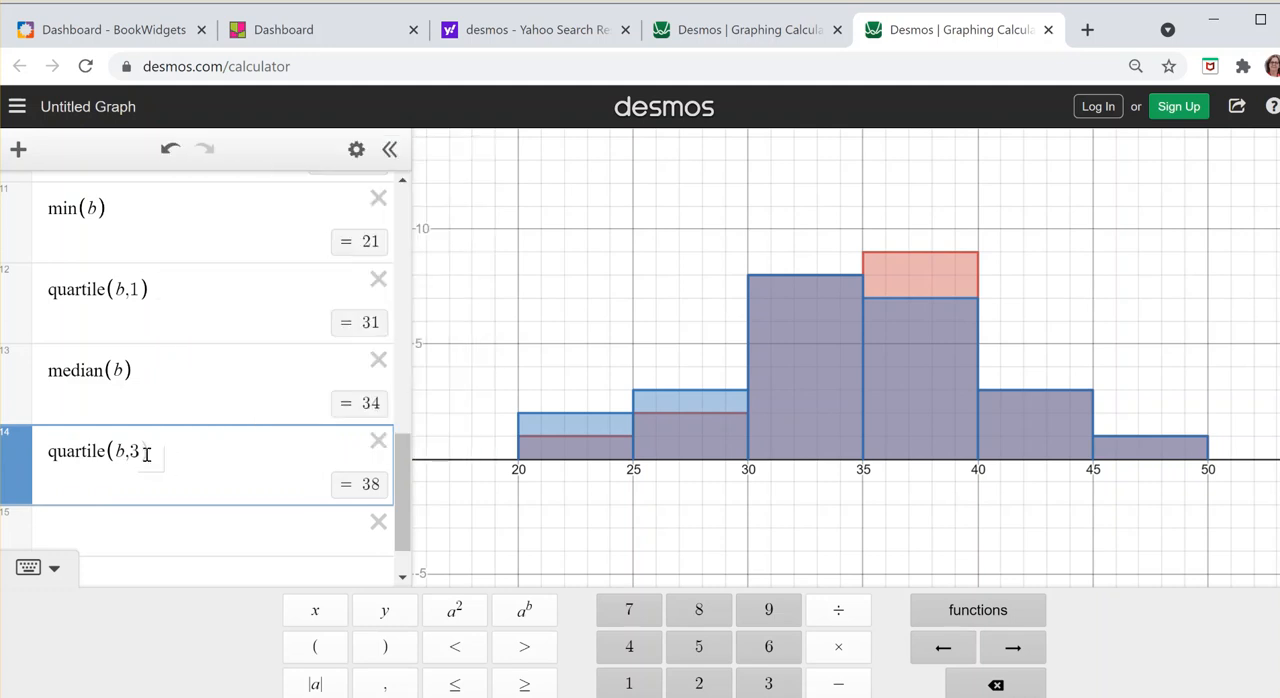
# Step: Calculate the maximum of list b with max(b) in a new expression below its third quartile
pyautogui.click(166, 523)
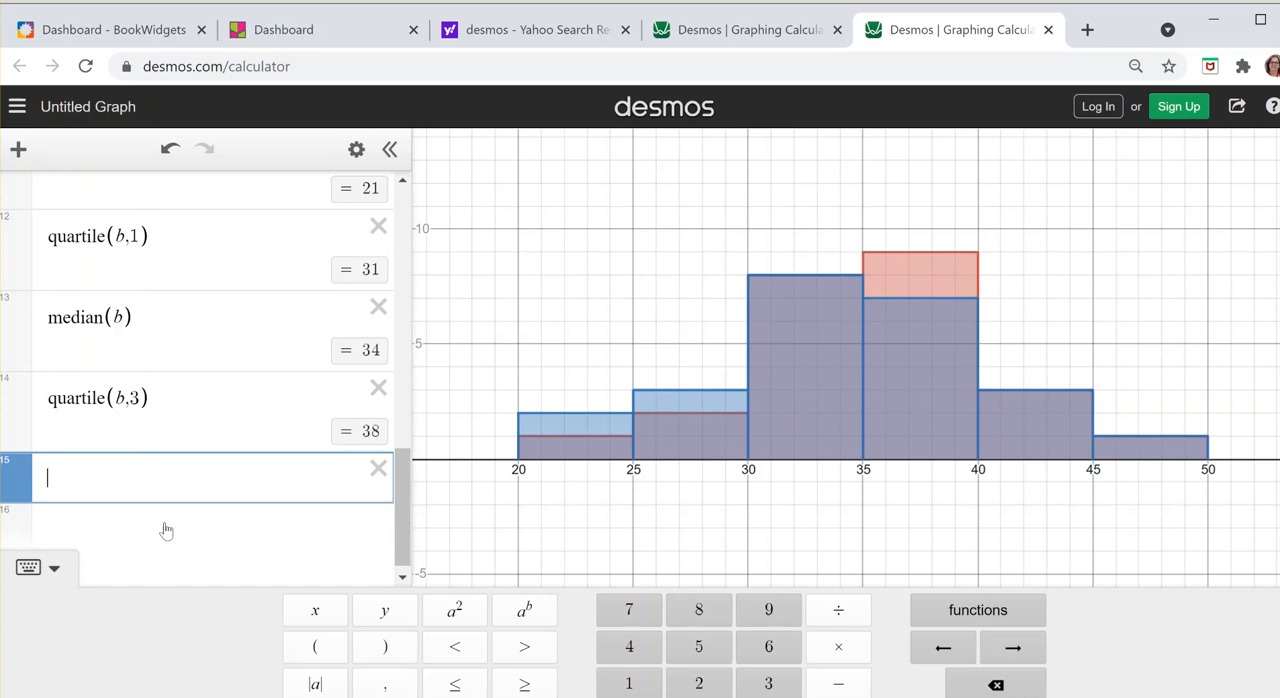
pyautogui.write('max(b')
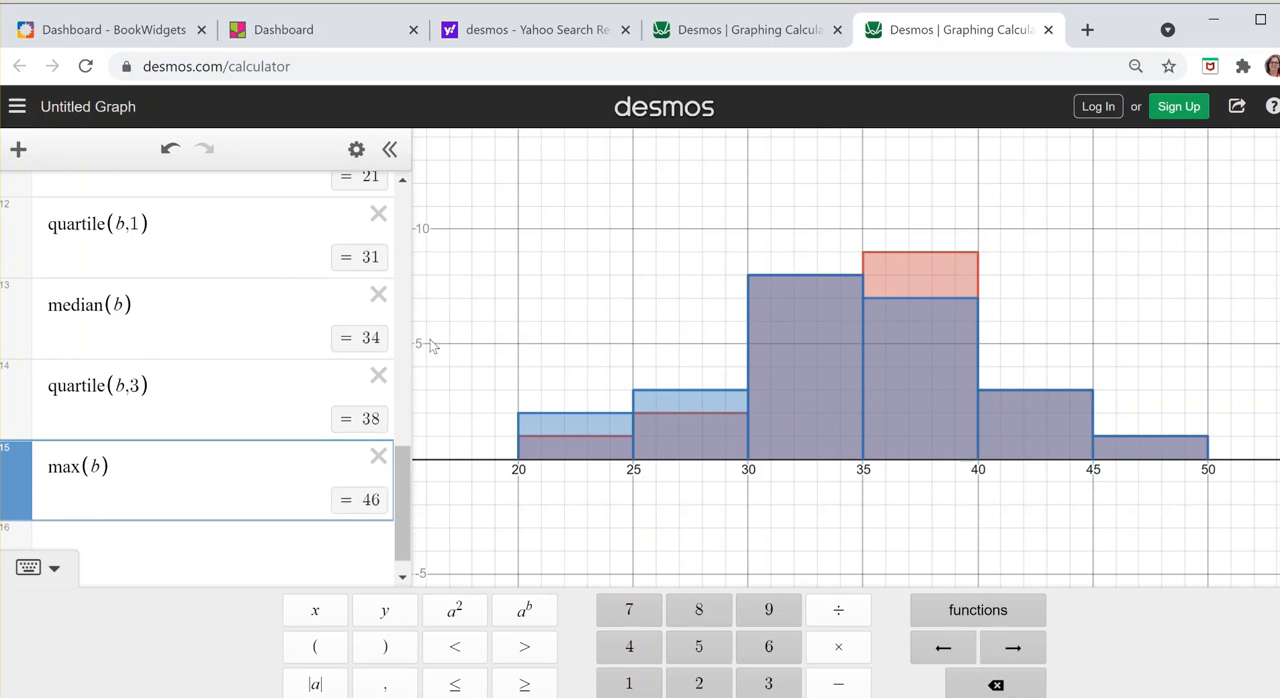
# Step: Calculate the standard deviation of list a with stdev(a) in a new expression below max(b)
pyautogui.click(306, 545)
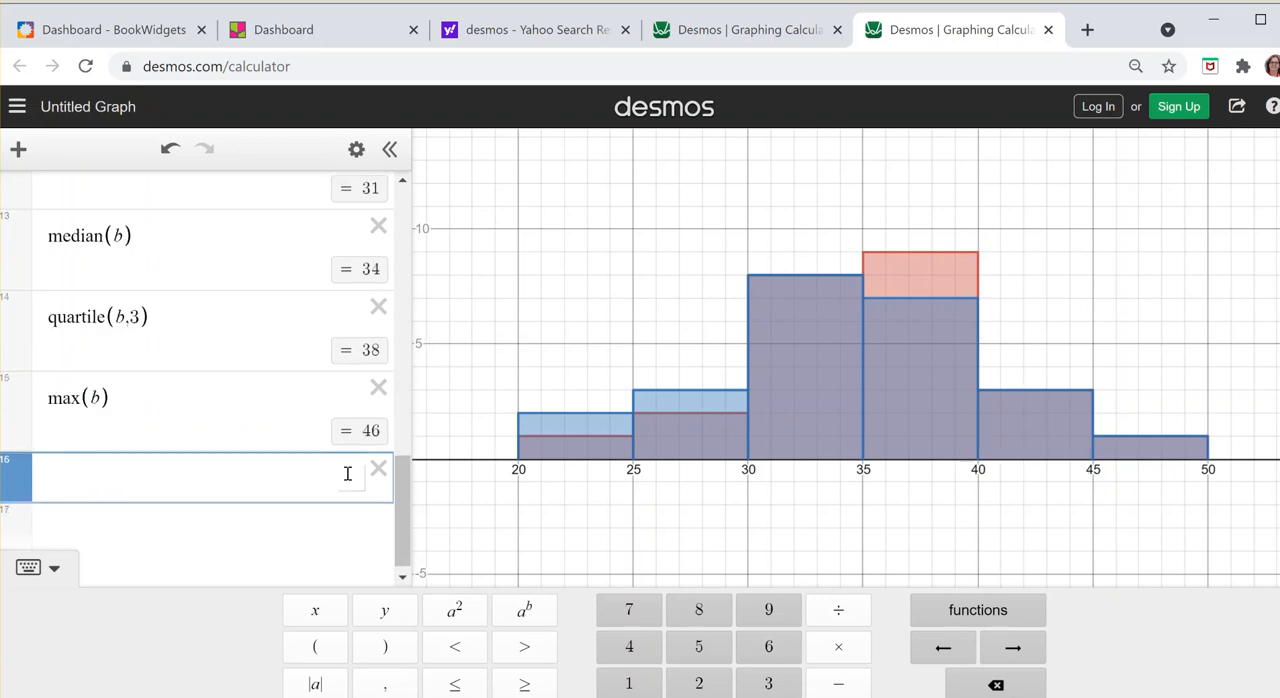
pyautogui.moveTo(403, 486); pyautogui.dragTo(406, 346)
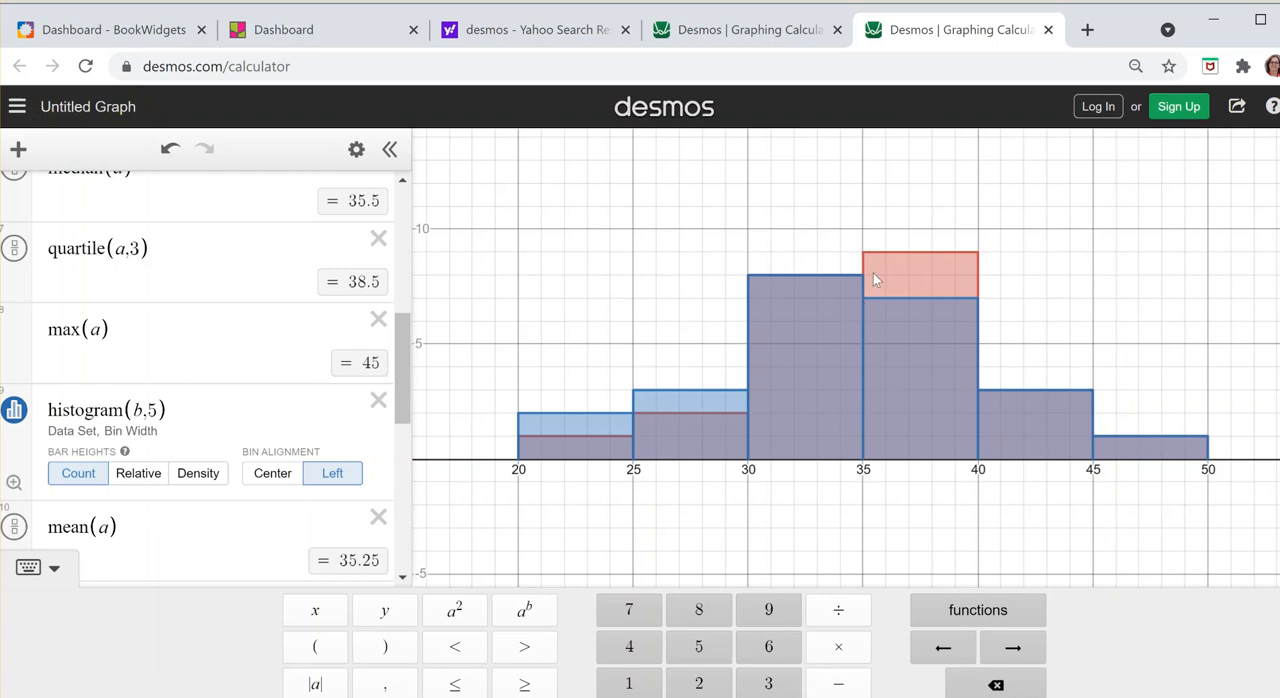
pyautogui.moveTo(402, 402); pyautogui.dragTo(406, 515)
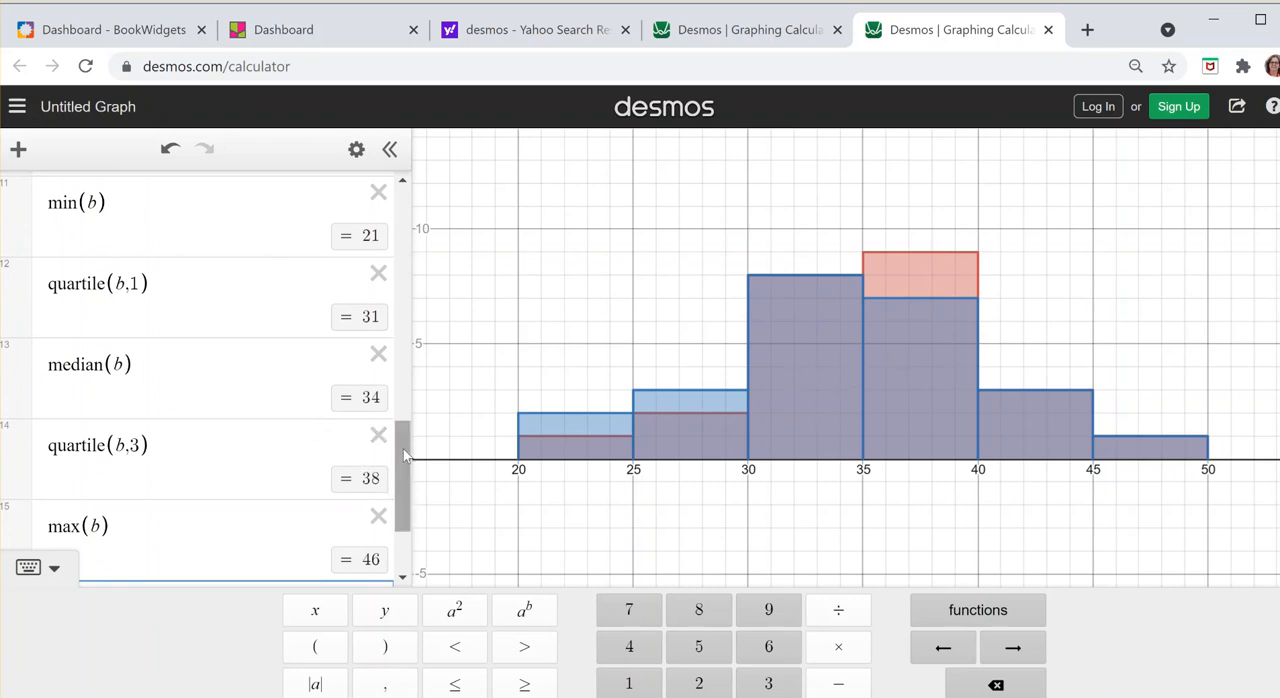
pyautogui.moveTo(404, 448); pyautogui.dragTo(404, 485)
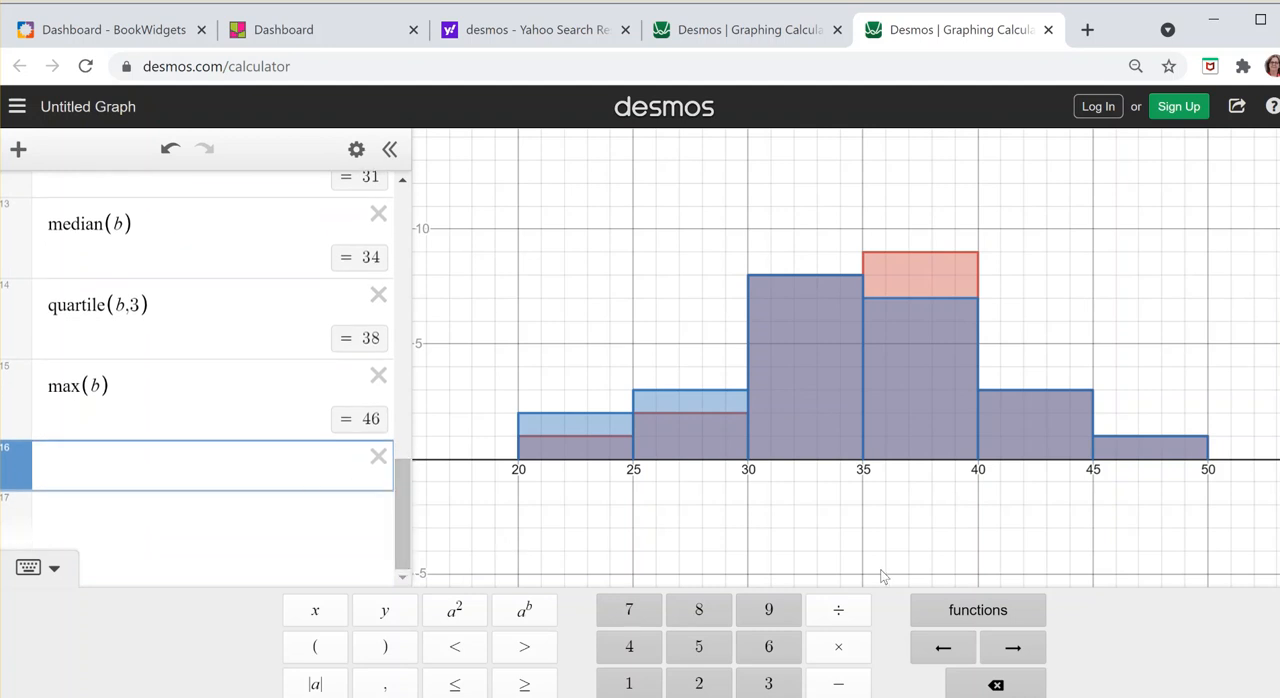
pyautogui.click(995, 618)
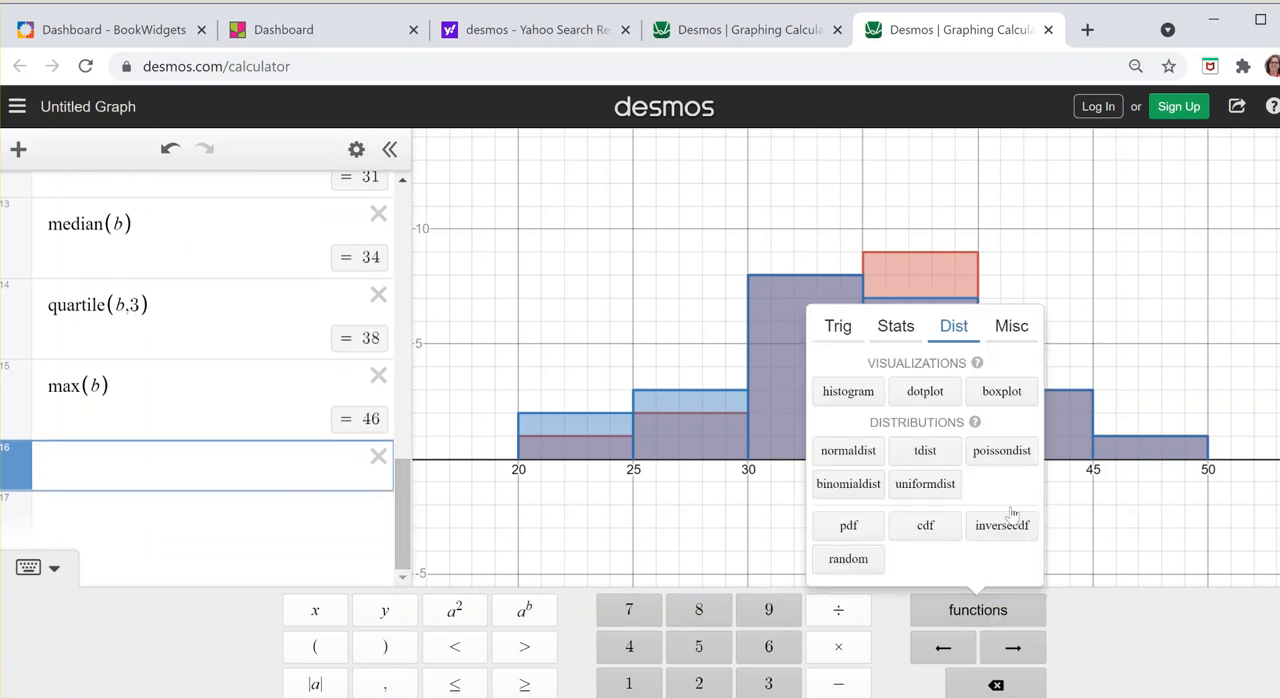
pyautogui.click(895, 338)
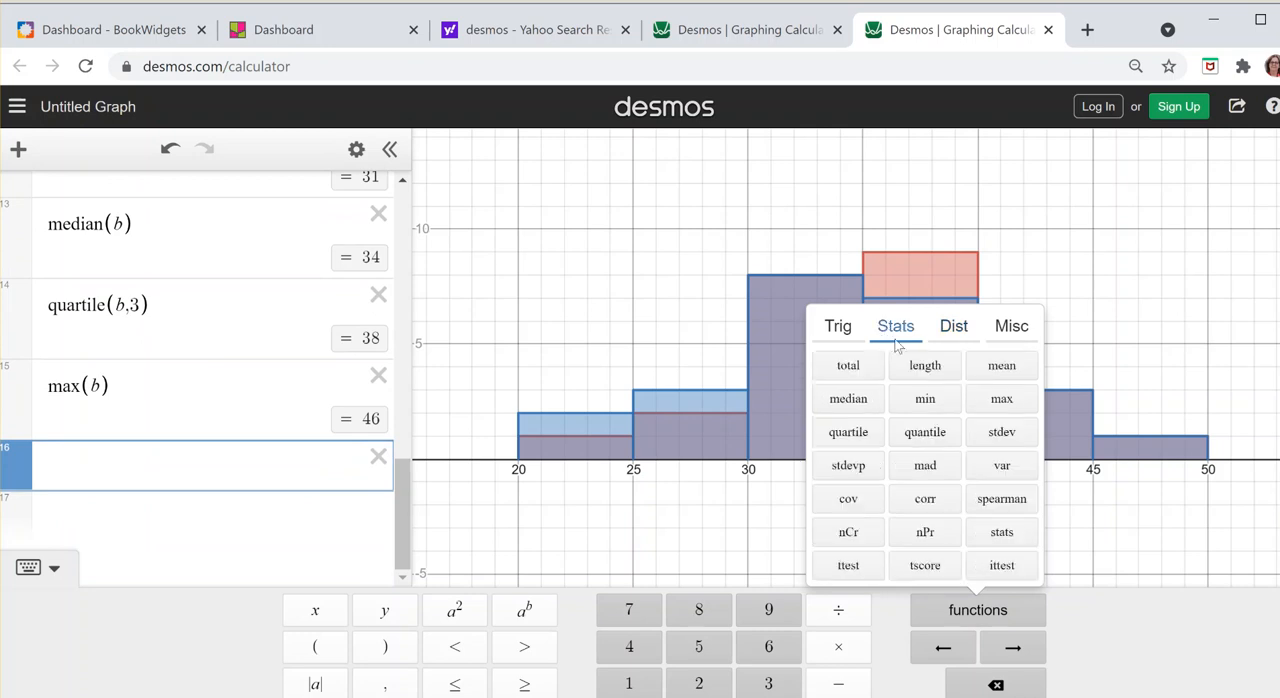
pyautogui.click(1014, 440)
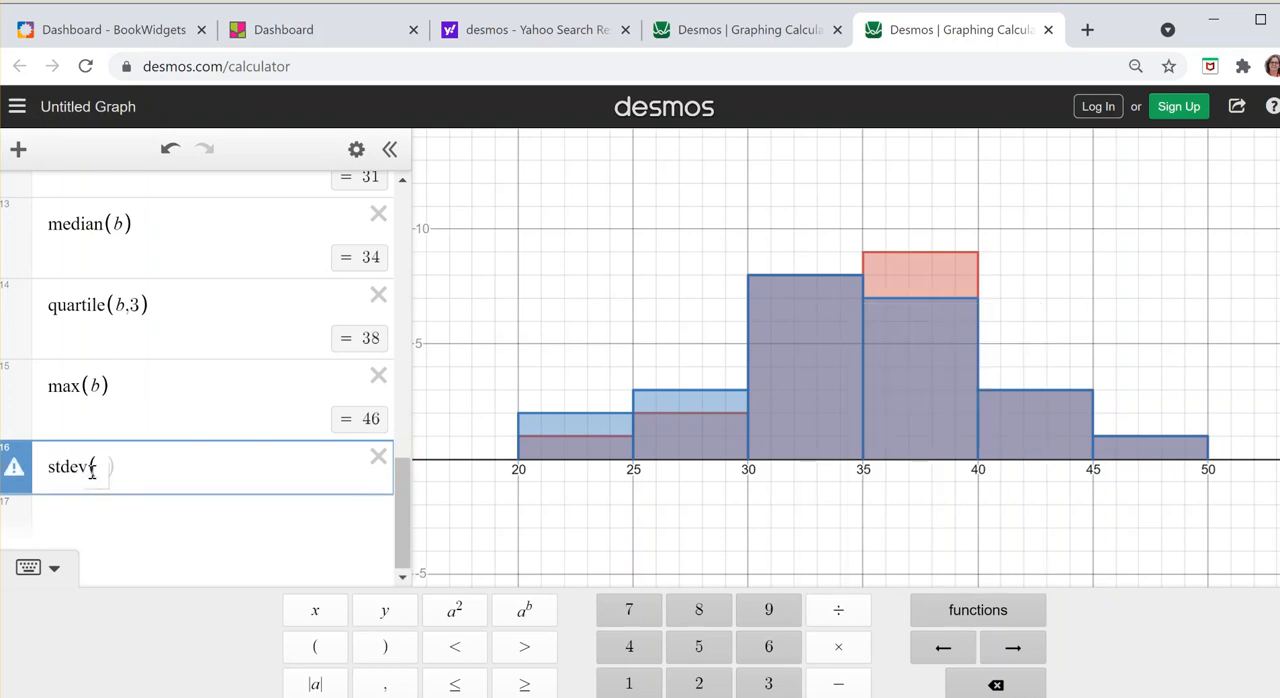
pyautogui.write('a)')
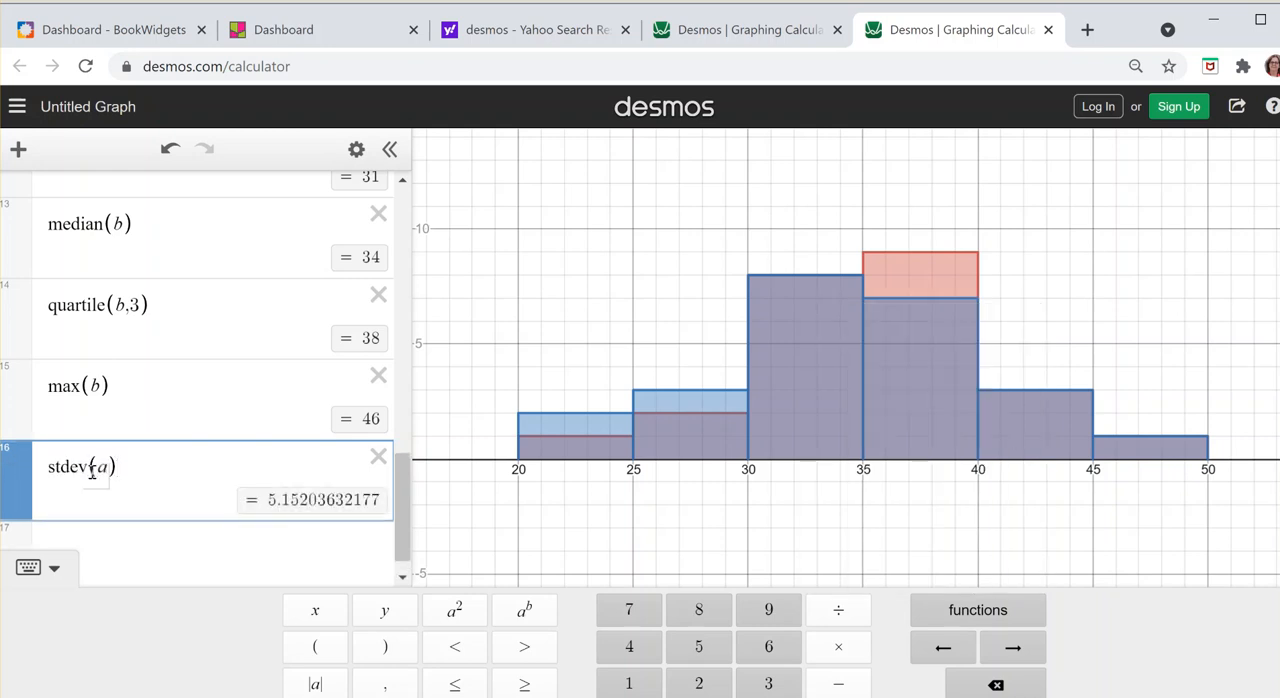
# Step: Calculate the population standard deviation of list a with stdevp(a) in a new expression below stdev(a)
pyautogui.click(140, 545)
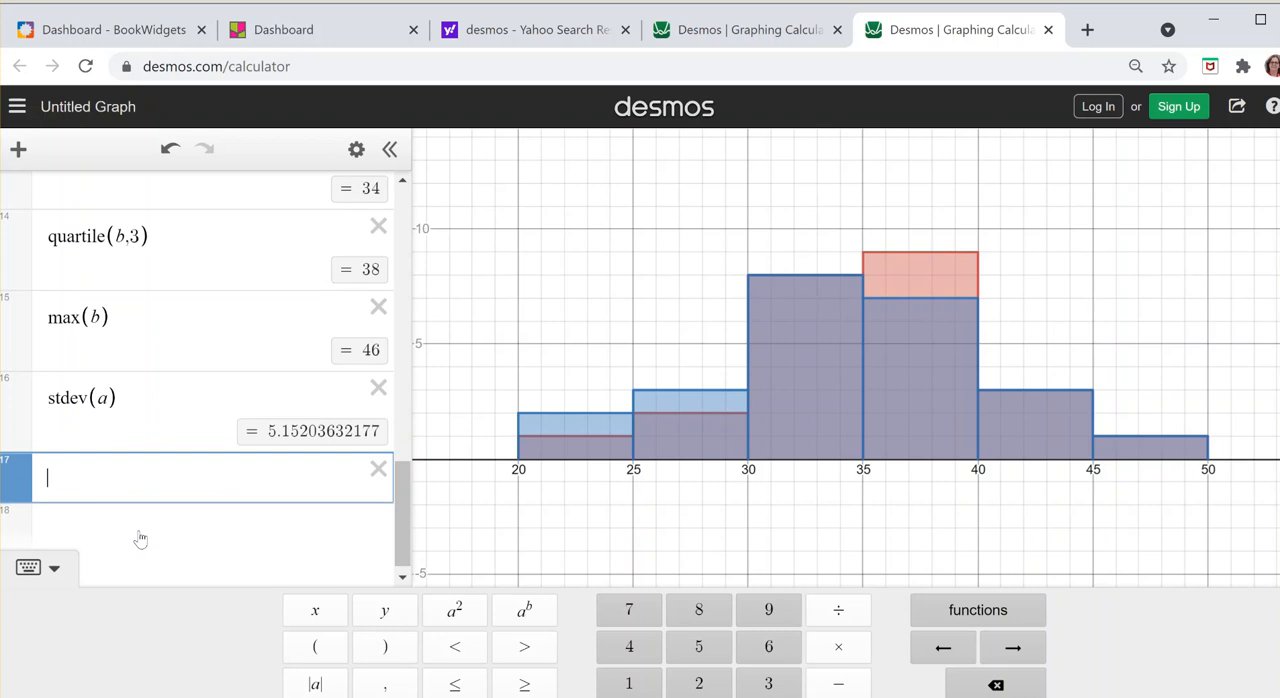
pyautogui.click(1040, 621)
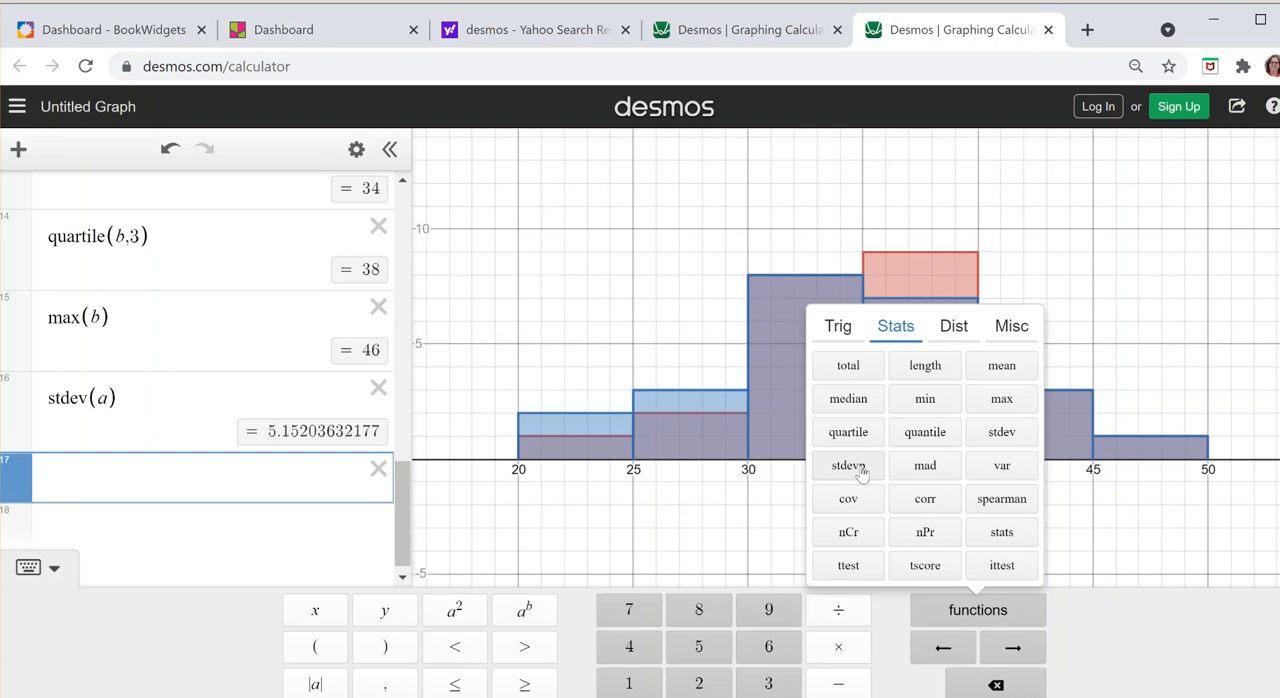
pyautogui.click(101, 478)
pyautogui.write('stde')
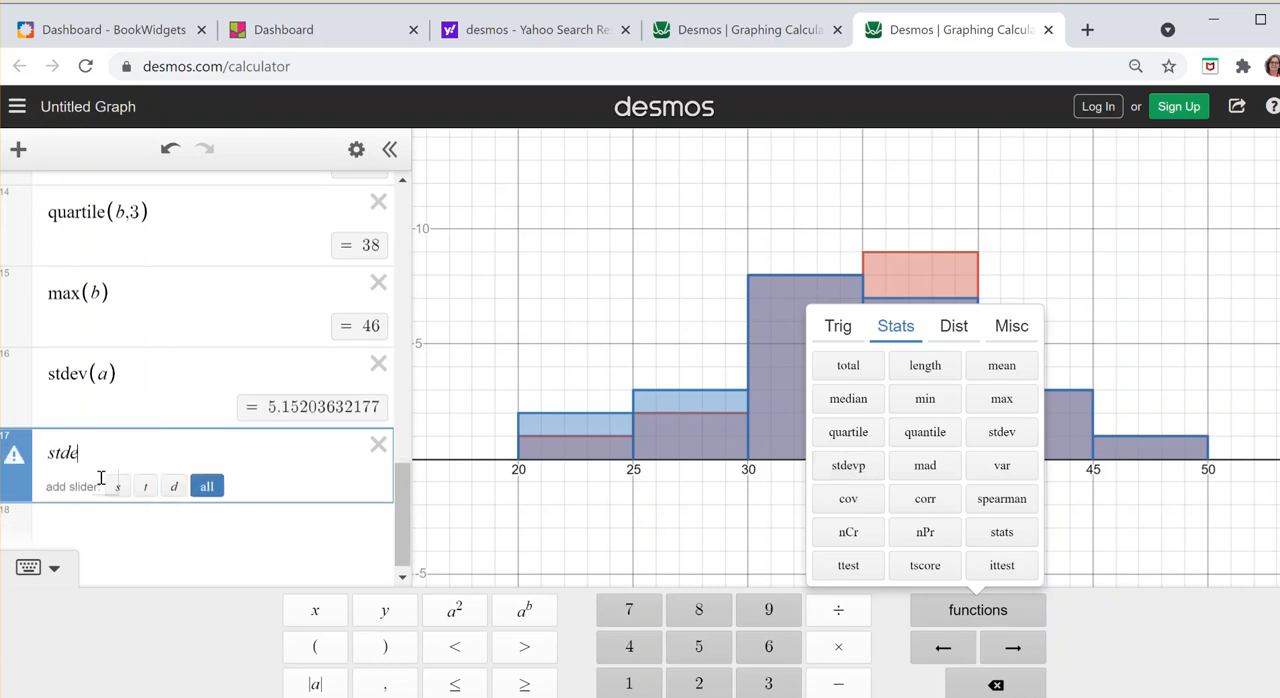
pyautogui.write('vp(a)')
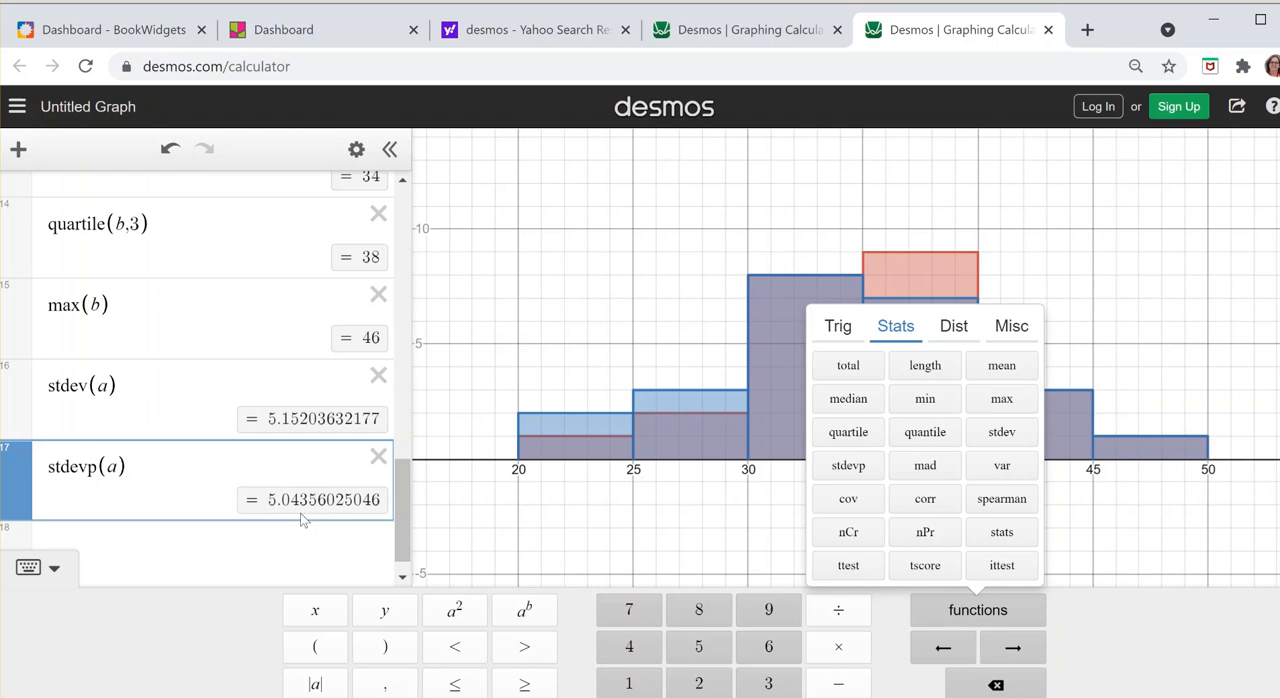
# Step: Calculate the sample standard deviation of list b with stdev(b) in a new expression below stdevp(a)
pyautogui.click(128, 535)
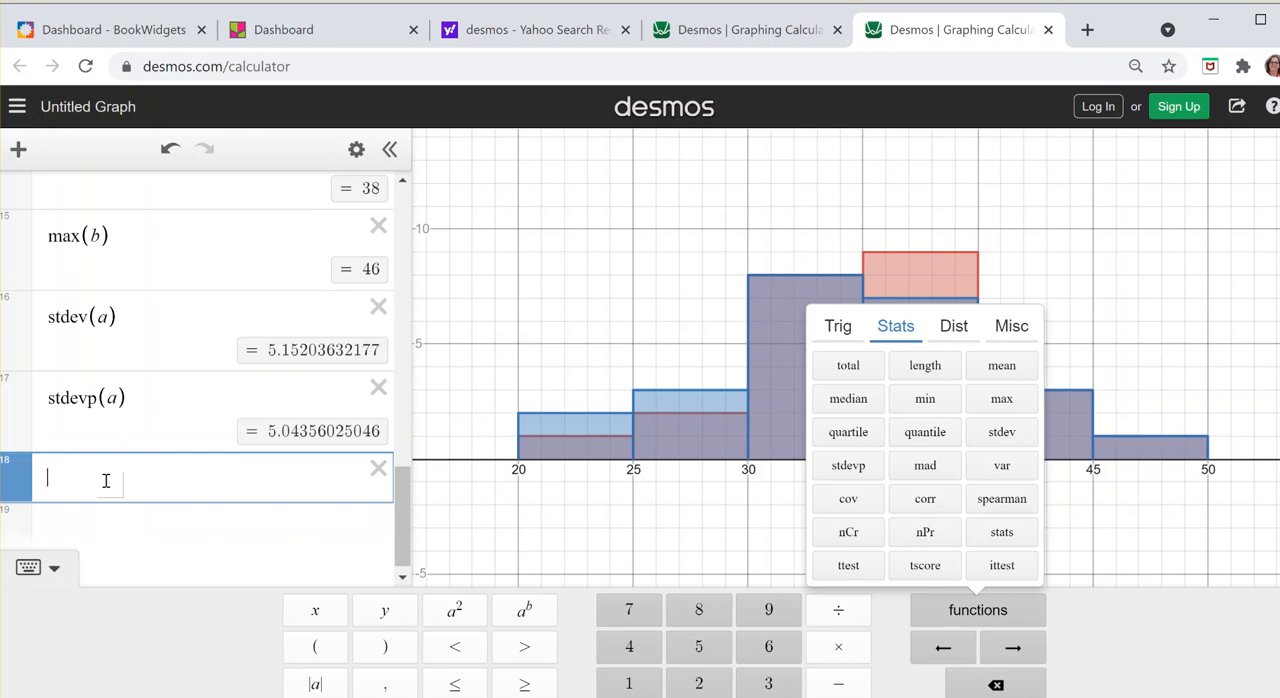
pyautogui.write('st')
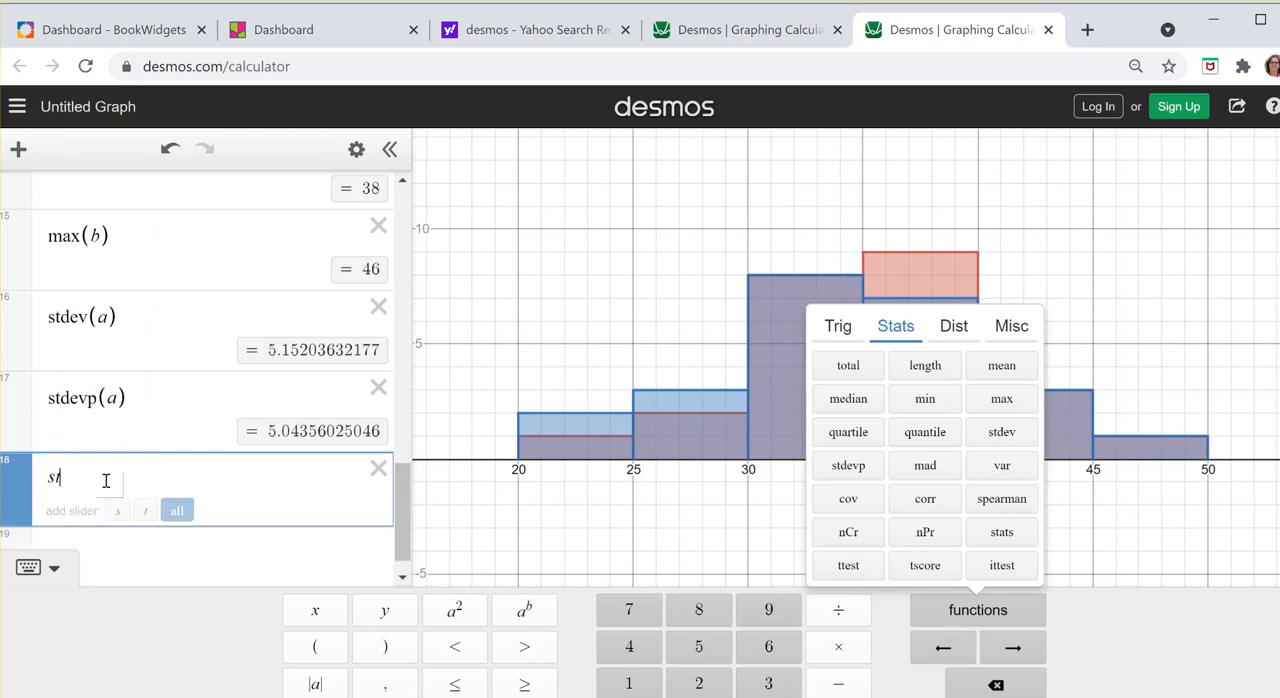
pyautogui.write('dev(')
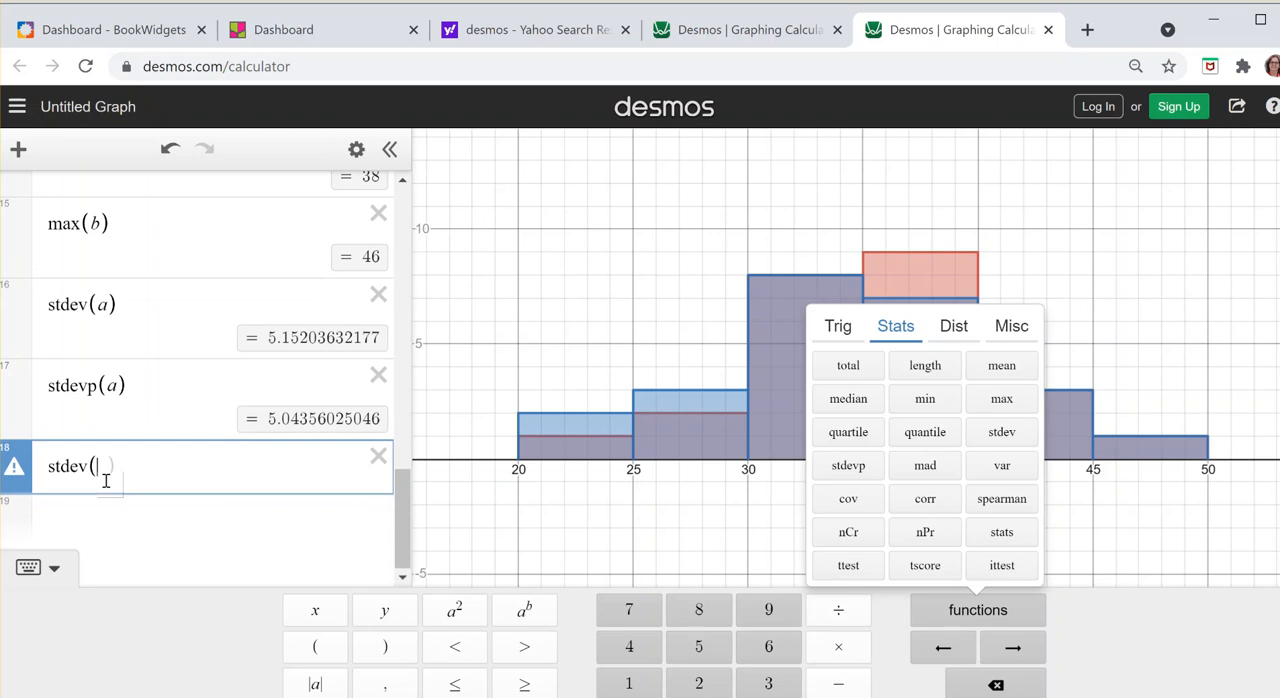
pyautogui.write('b)')
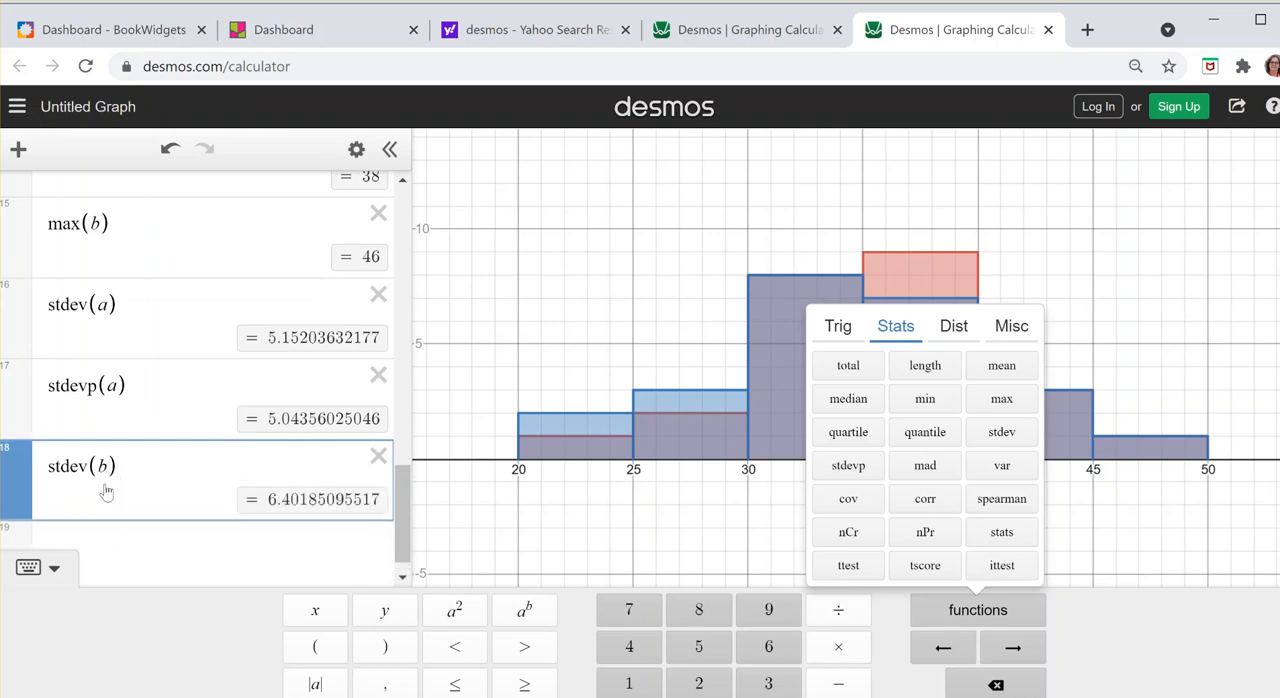
# Step: Calculate the population standard deviation of list b with stdevp(b) below stdev(b), and close the on-screen keypad
pyautogui.click(107, 551)
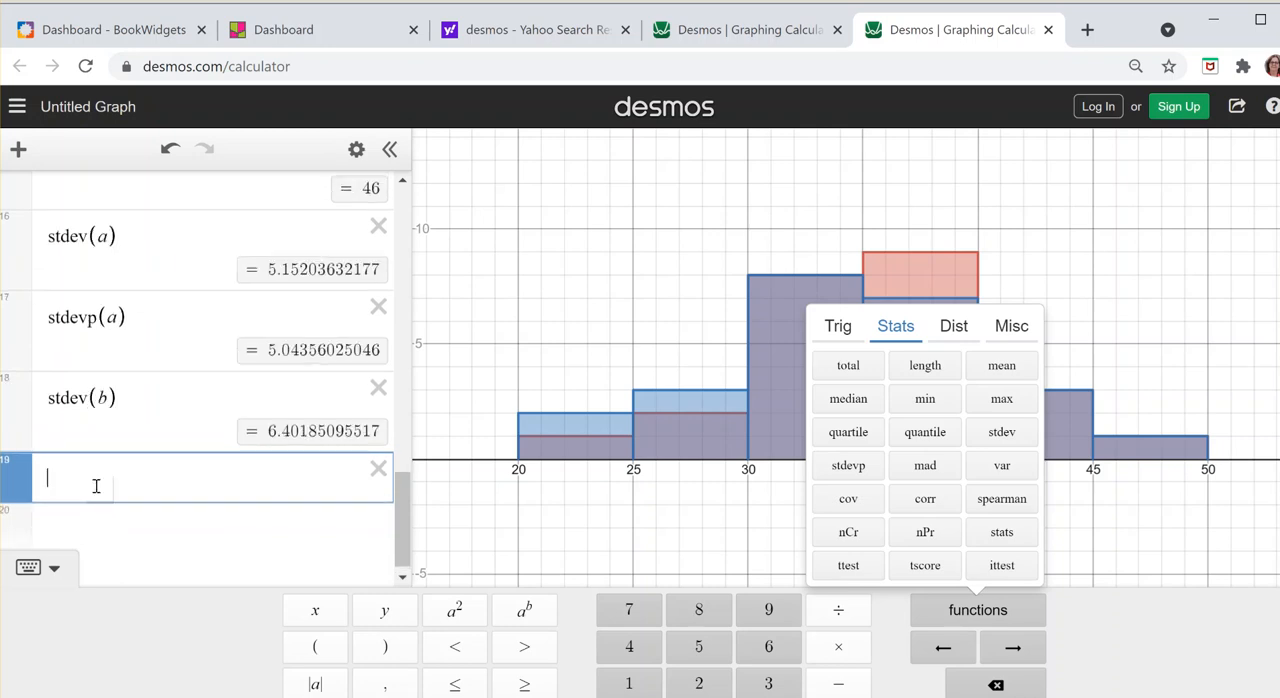
pyautogui.write('stde')
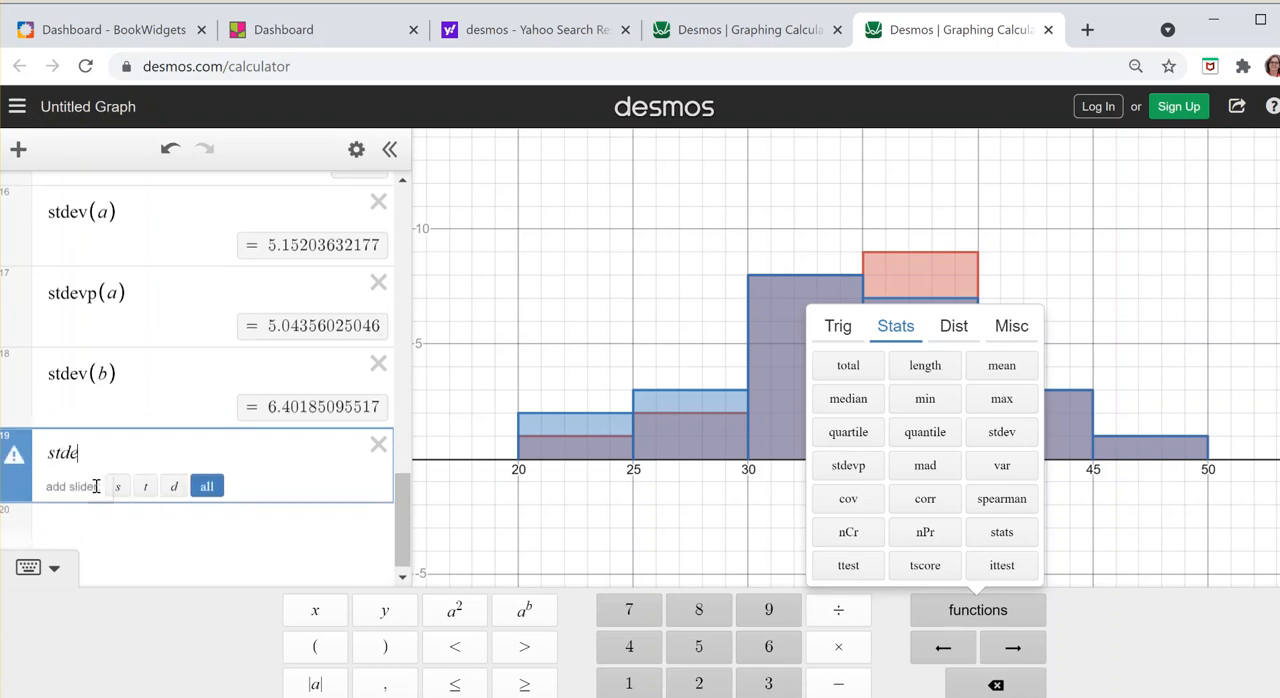
pyautogui.write('vp')
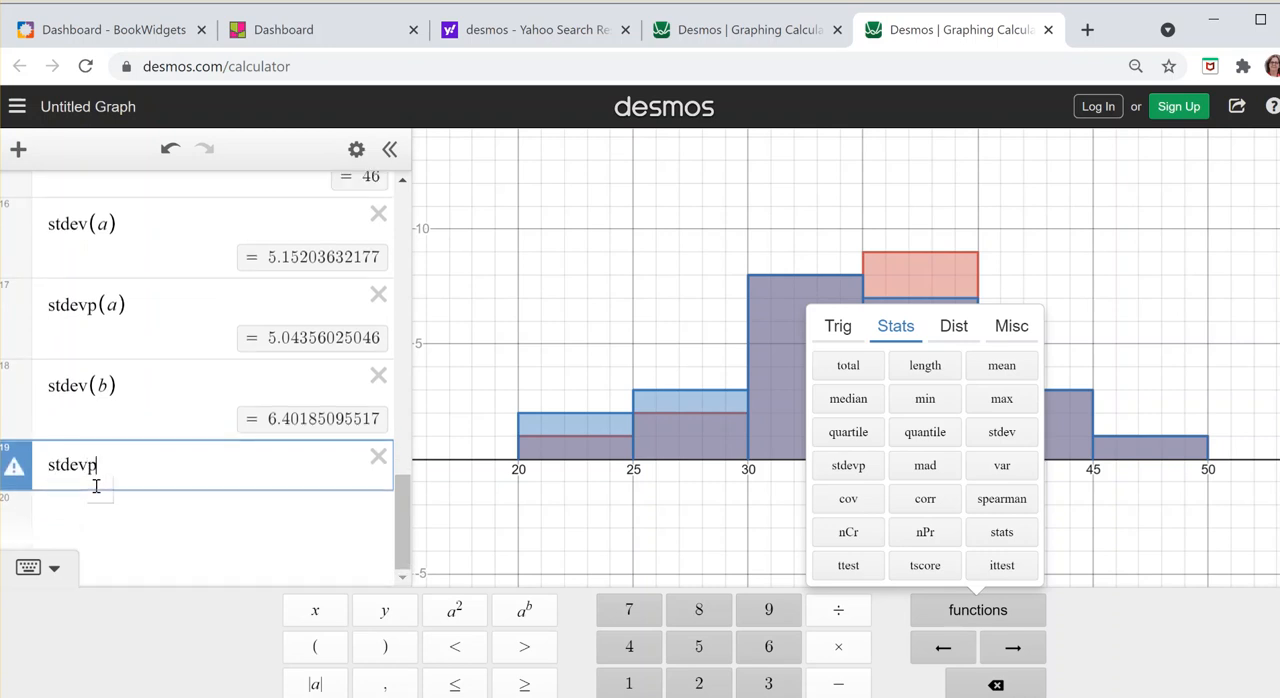
pyautogui.write('(b)')
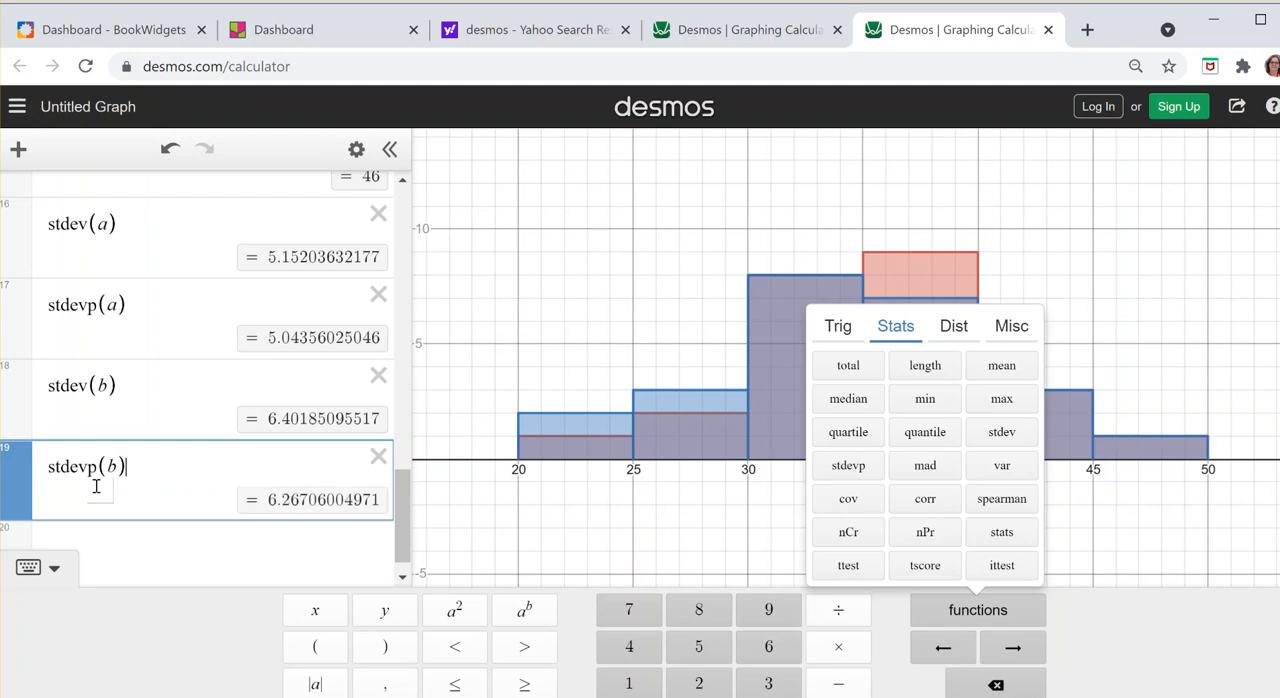
pyautogui.click(323, 563)
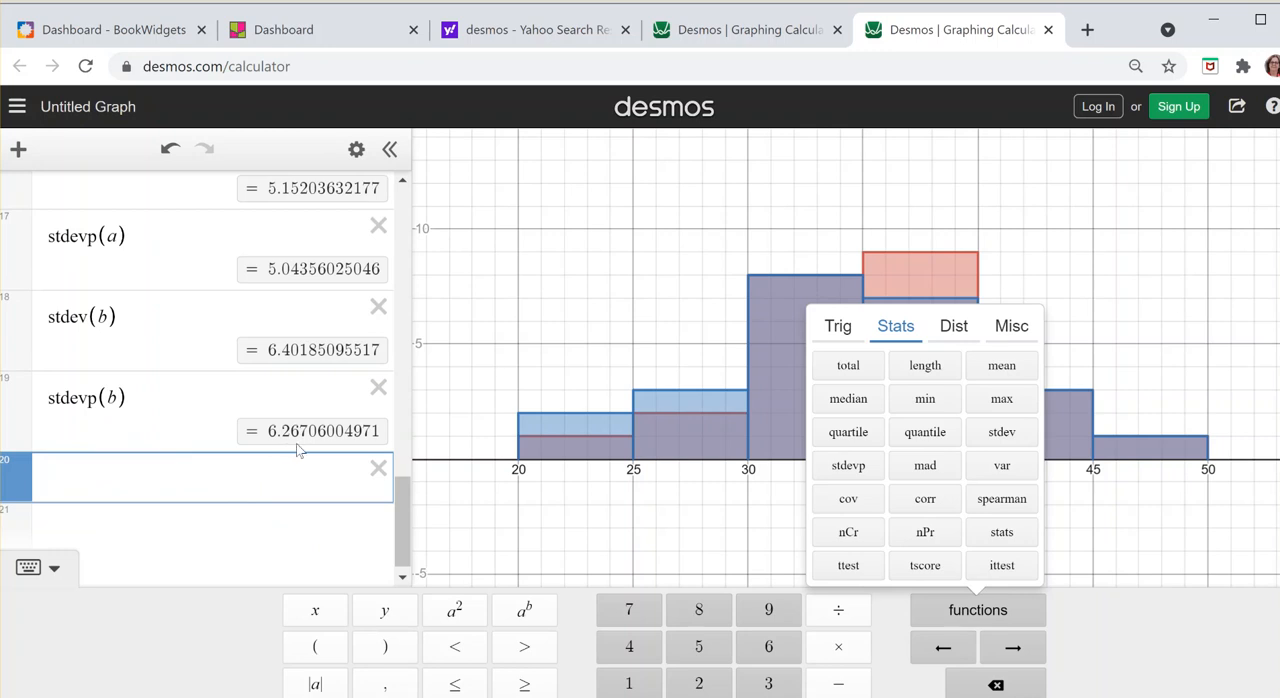
pyautogui.moveTo(404, 487); pyautogui.dragTo(404, 475)
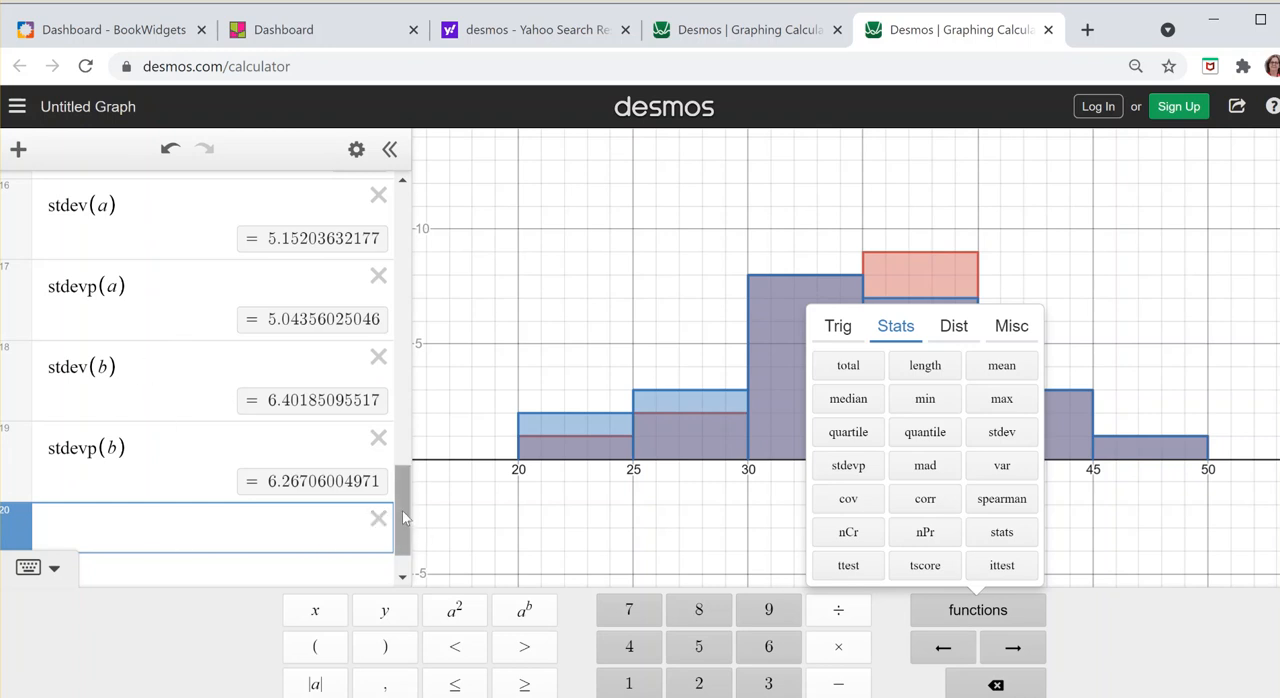
pyautogui.click(617, 516)
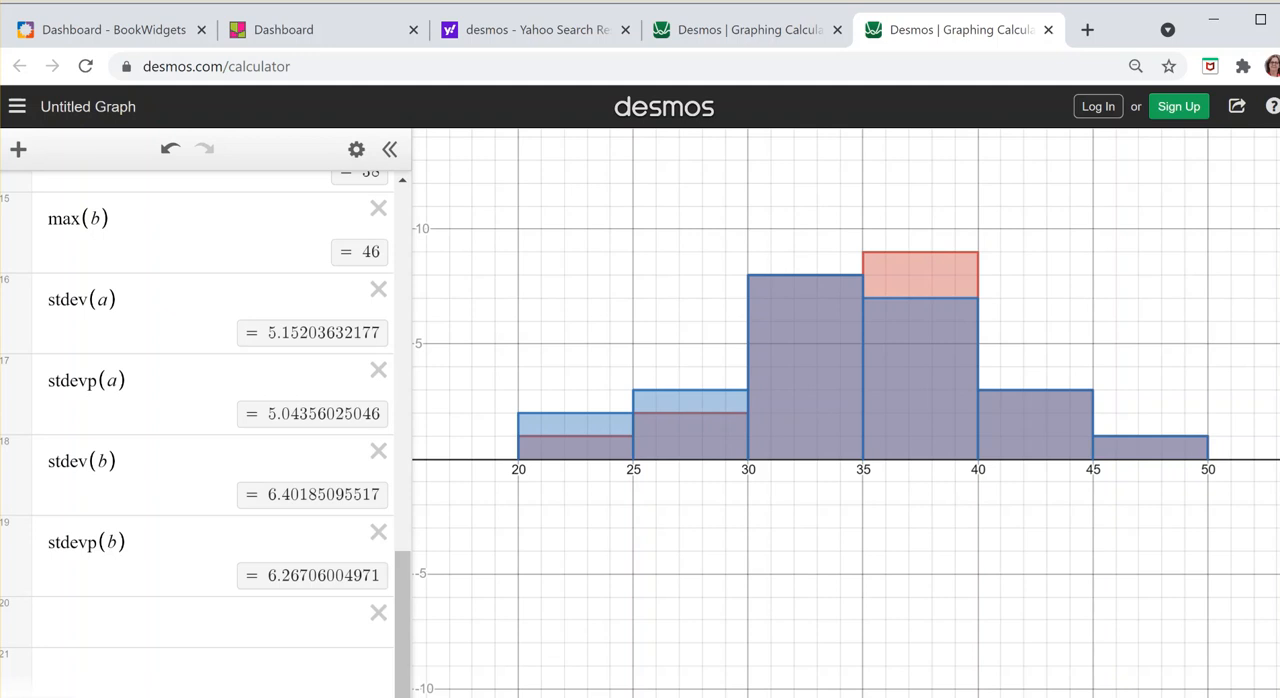
# Step: Open the fx-570EX_991EX Emulator and set it to Statistics with the 1-Variable type
pyautogui.press('super+s')
pyautogui.write('f')
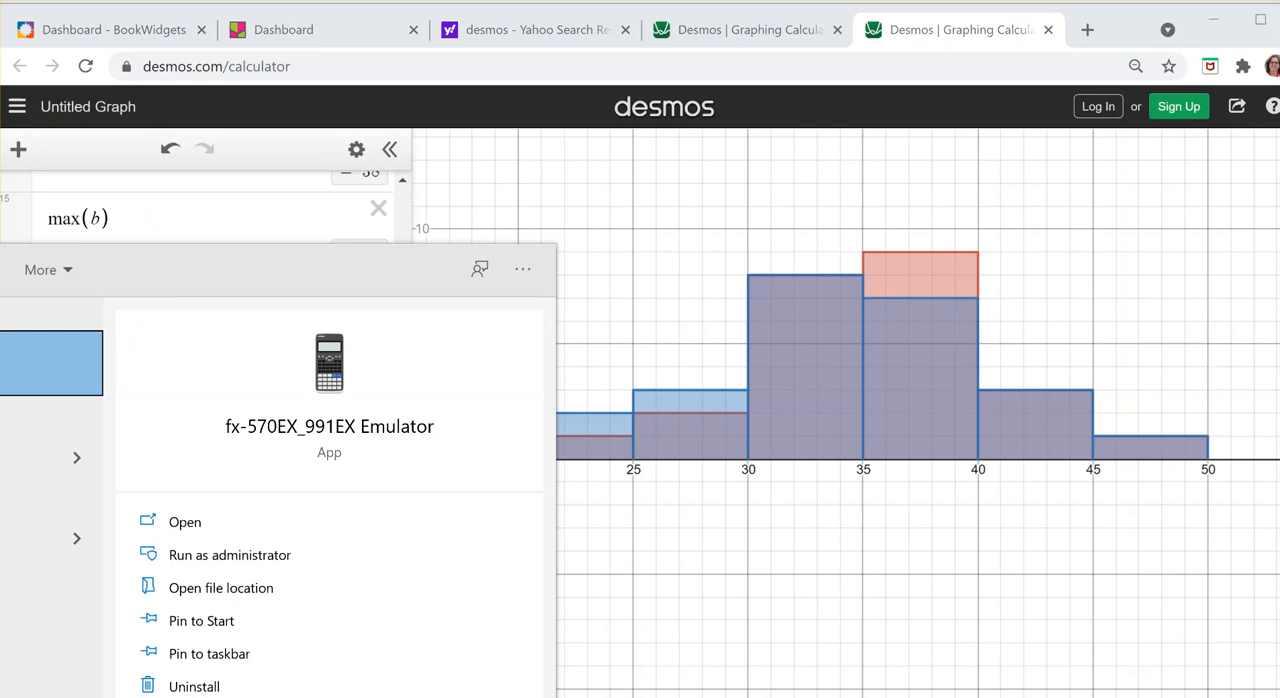
pyautogui.press('Return')
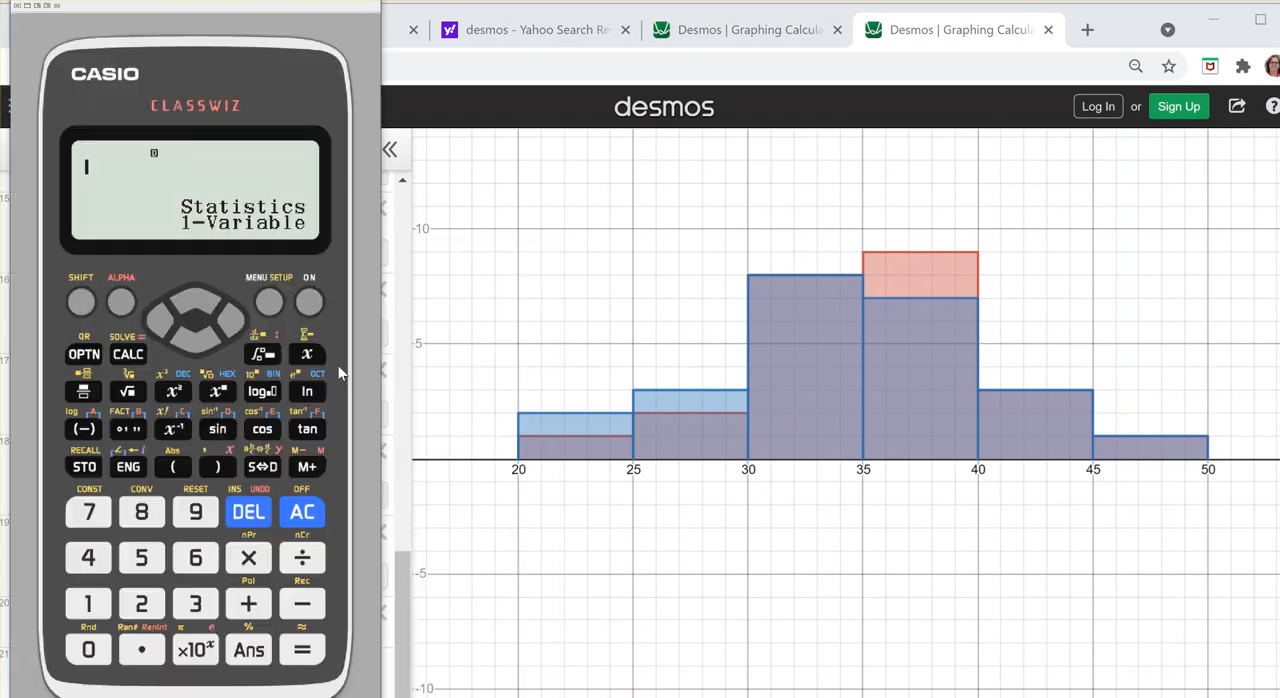
pyautogui.click(269, 302)
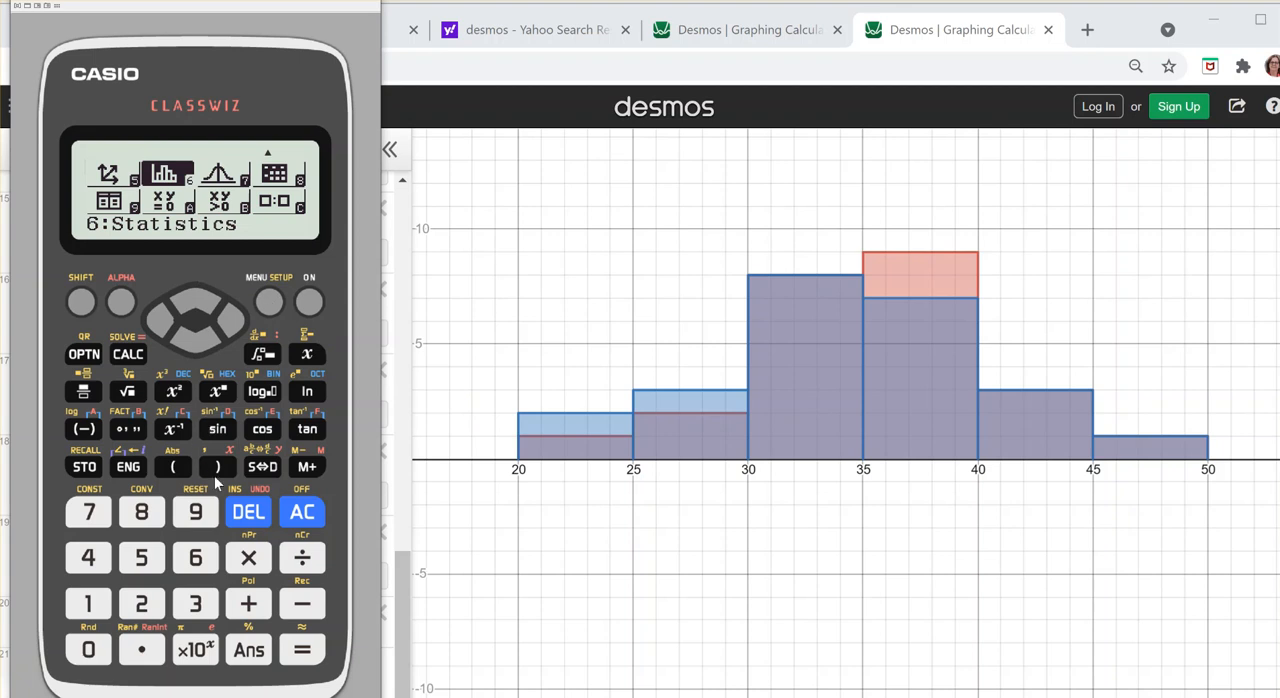
pyautogui.click(197, 556)
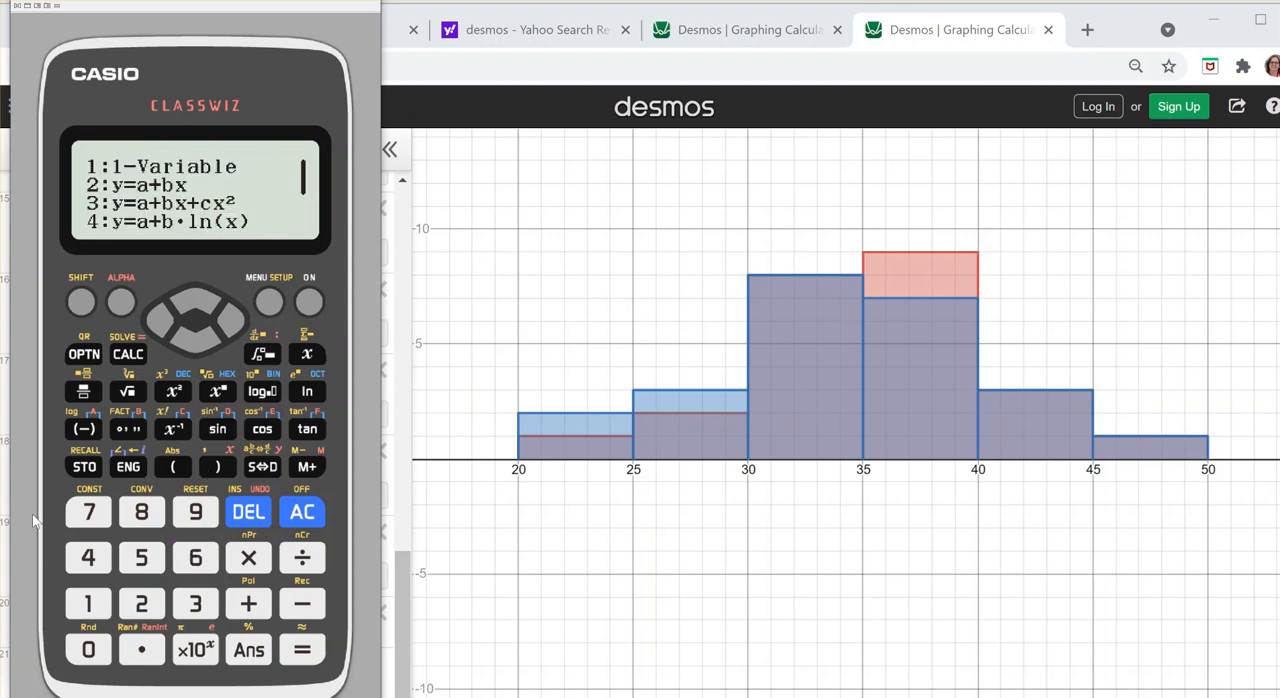
pyautogui.click(89, 603)
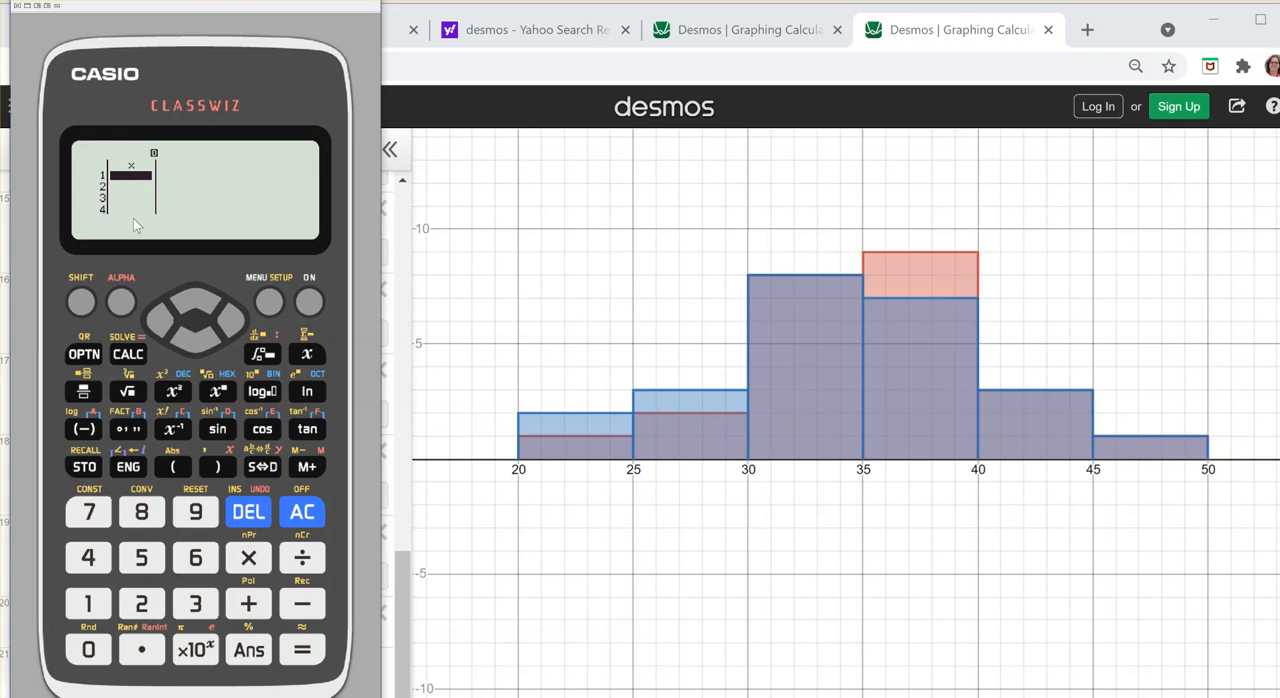
# Step: Enter 43, 38, 31, 33, 34, 45, 32 and 33 in rows 1 to 8 of the x column
pyautogui.click(88, 557)
pyautogui.click(193, 604)
pyautogui.press('Return')
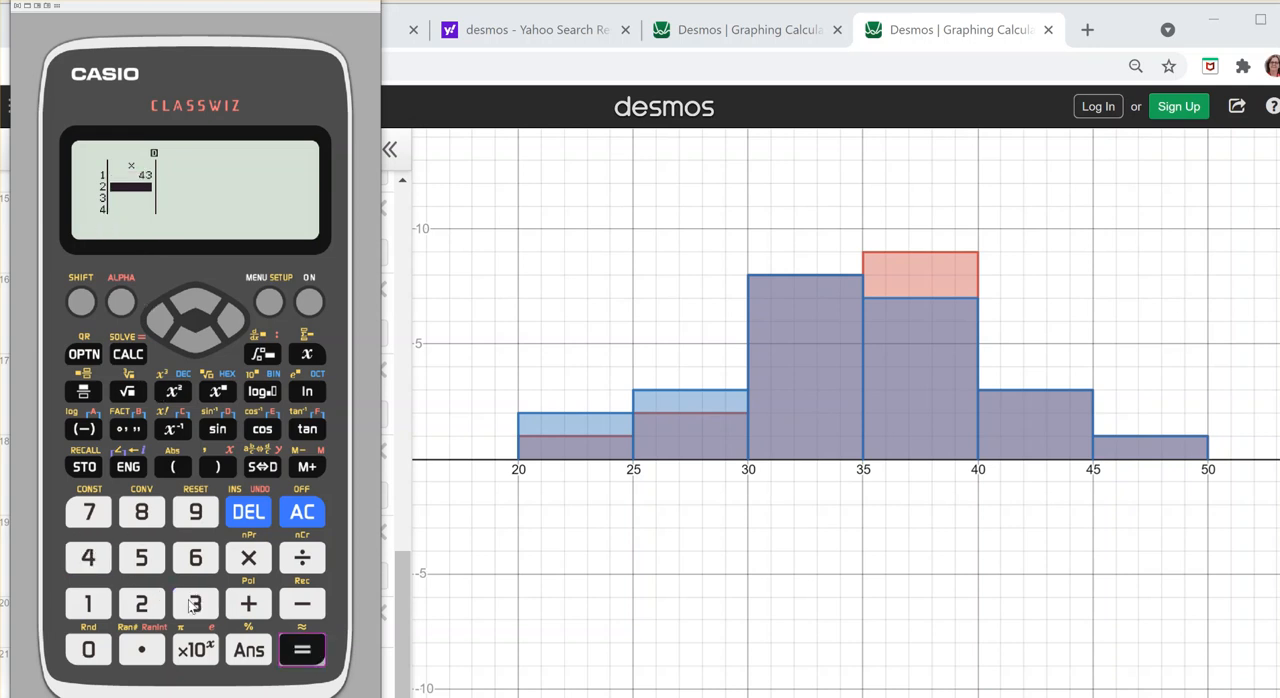
pyautogui.write('38')
pyautogui.press('Return')
pyautogui.write('3')
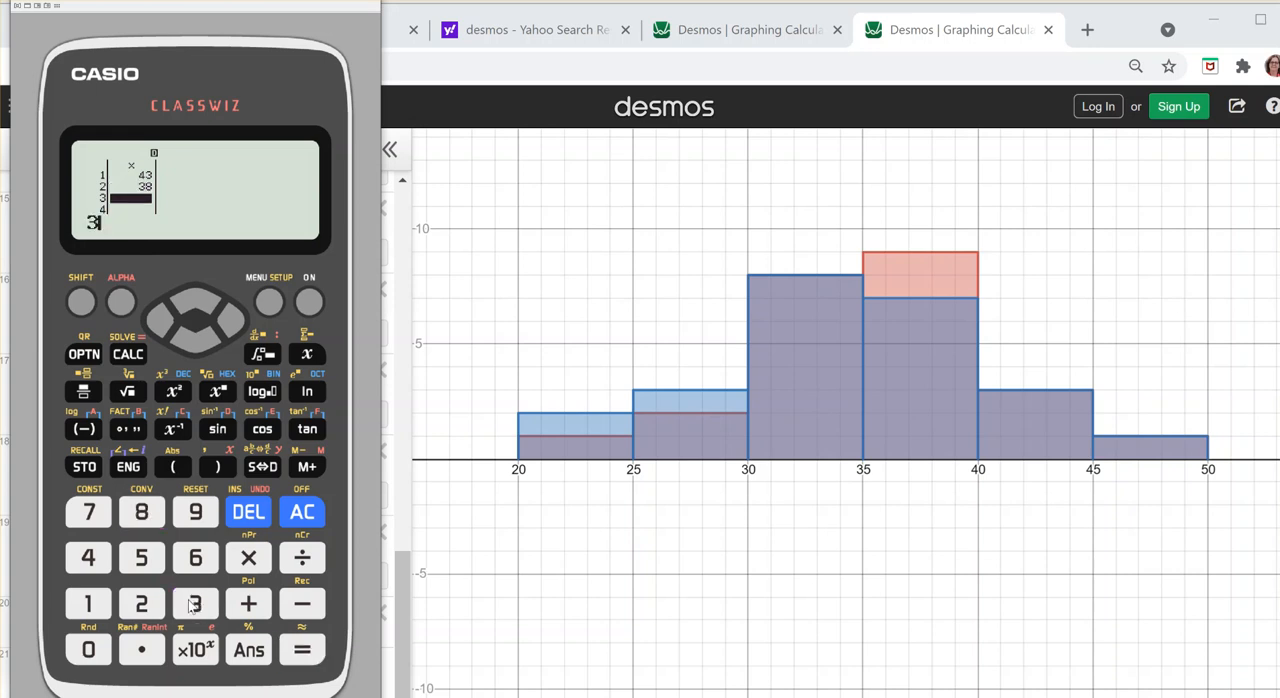
pyautogui.write('1')
pyautogui.press('Return')
pyautogui.write('33')
pyautogui.press('Return')
pyautogui.write('34')
pyautogui.press('Return')
pyautogui.write('45')
pyautogui.press('Return')
pyautogui.write('32')
pyautogui.press('Return')
pyautogui.write('33')
pyautogui.press('Return')
# Step: Enter 38, 36, 40, 22, 36, 34, 39 and 31 in rows 9 to 16 of the x column
pyautogui.write('38')
pyautogui.press('Return')
pyautogui.write('36')
pyautogui.press('Return')
pyautogui.write('40')
pyautogui.press('Return')
pyautogui.write('22')
pyautogui.press('Return')
pyautogui.write('36')
pyautogui.press('Return')
pyautogui.write('34')
pyautogui.press('Return')
pyautogui.write('39')
pyautogui.press('Return')
pyautogui.write('31')
pyautogui.press('Return')
# Step: Enter 35, 33, 37, 38, 28, 29, 39 and 42 in rows 17 to 24 of the x column
pyautogui.write('35')
pyautogui.press('Return')
pyautogui.write('33')
pyautogui.press('Return')
pyautogui.write('37')
pyautogui.press('Return')
pyautogui.write('38')
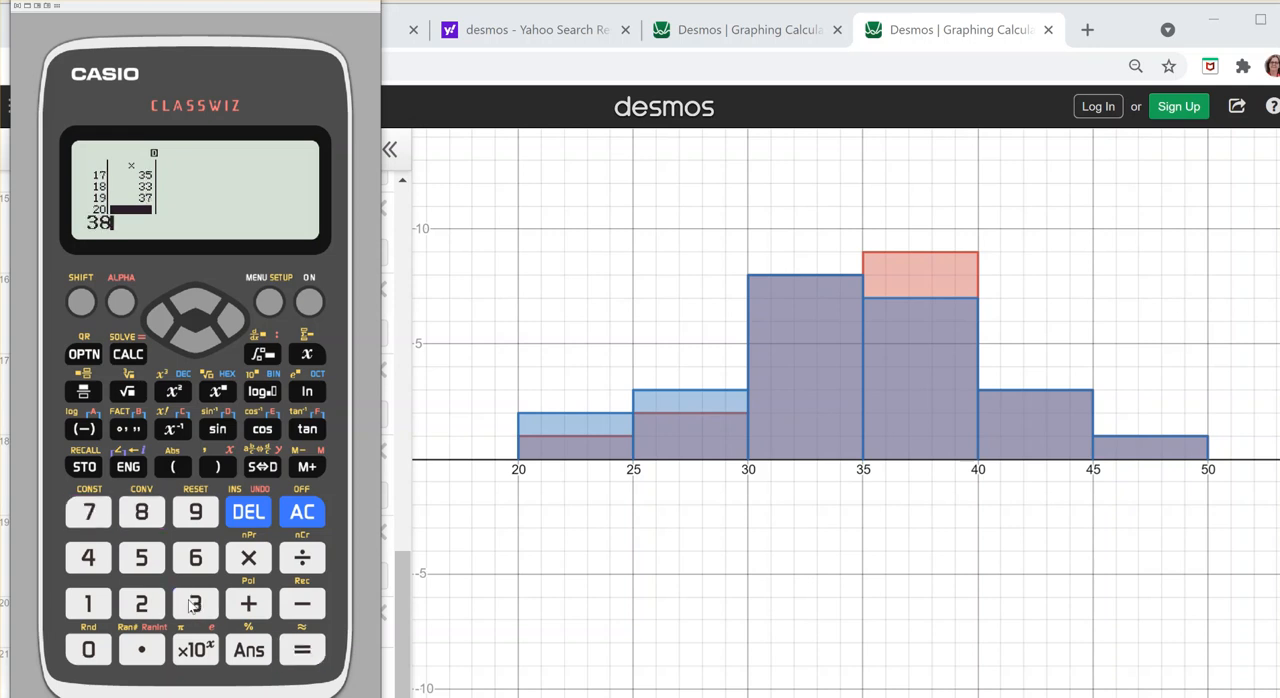
pyautogui.press('Return')
pyautogui.write('28')
pyautogui.press('Return')
pyautogui.write('29')
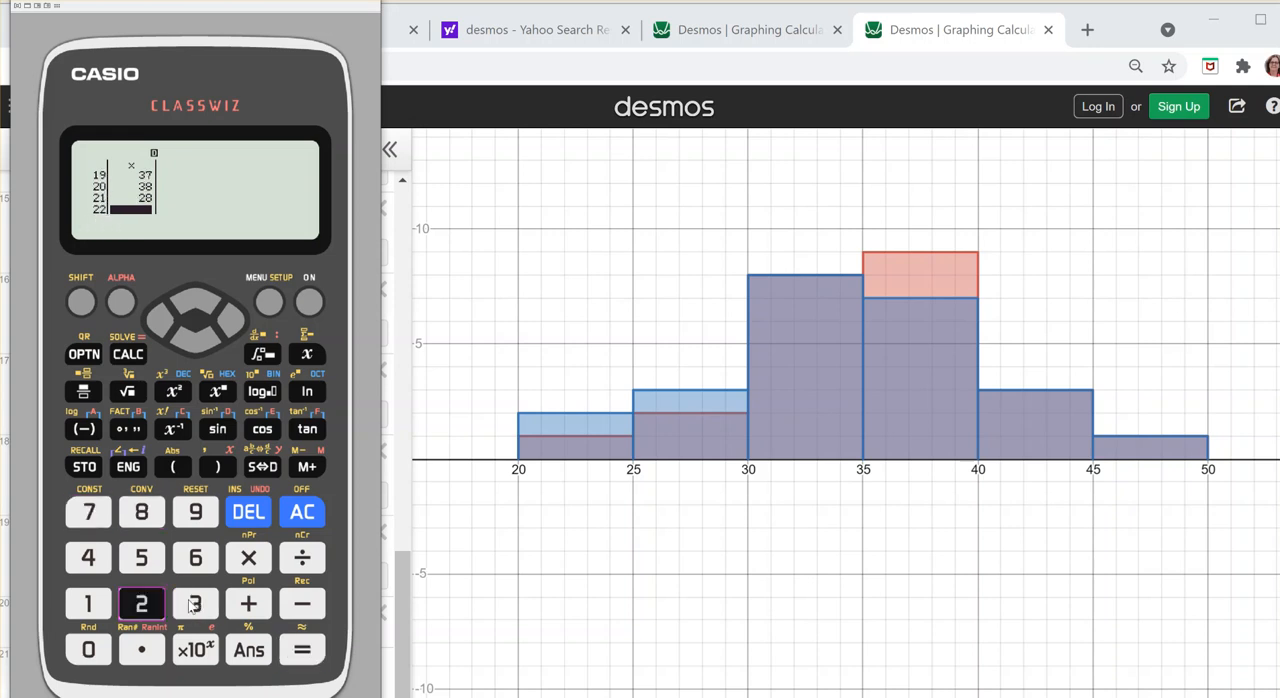
pyautogui.press('Return')
pyautogui.write('39')
pyautogui.press('Return')
pyautogui.write('42')
pyautogui.press('Return')
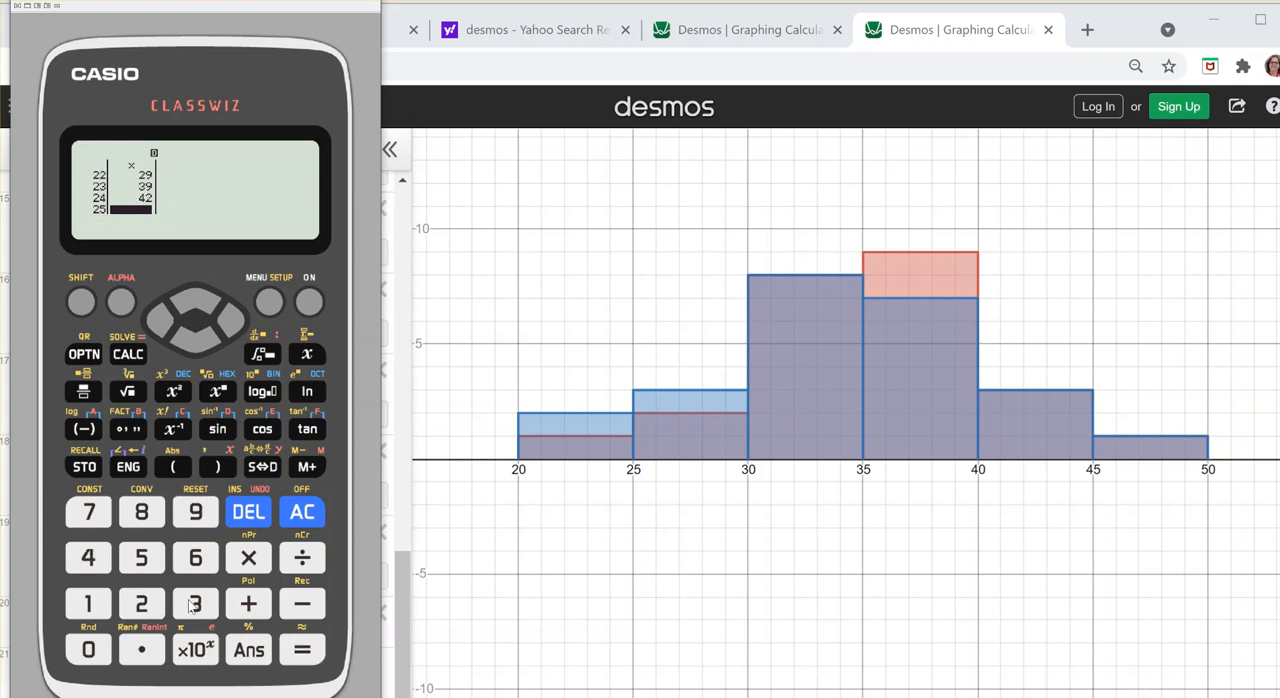
# Step: Leave the data table and run 1-Variable Calc on the entered x values
pyautogui.click(310, 519)
pyautogui.click(99, 351)
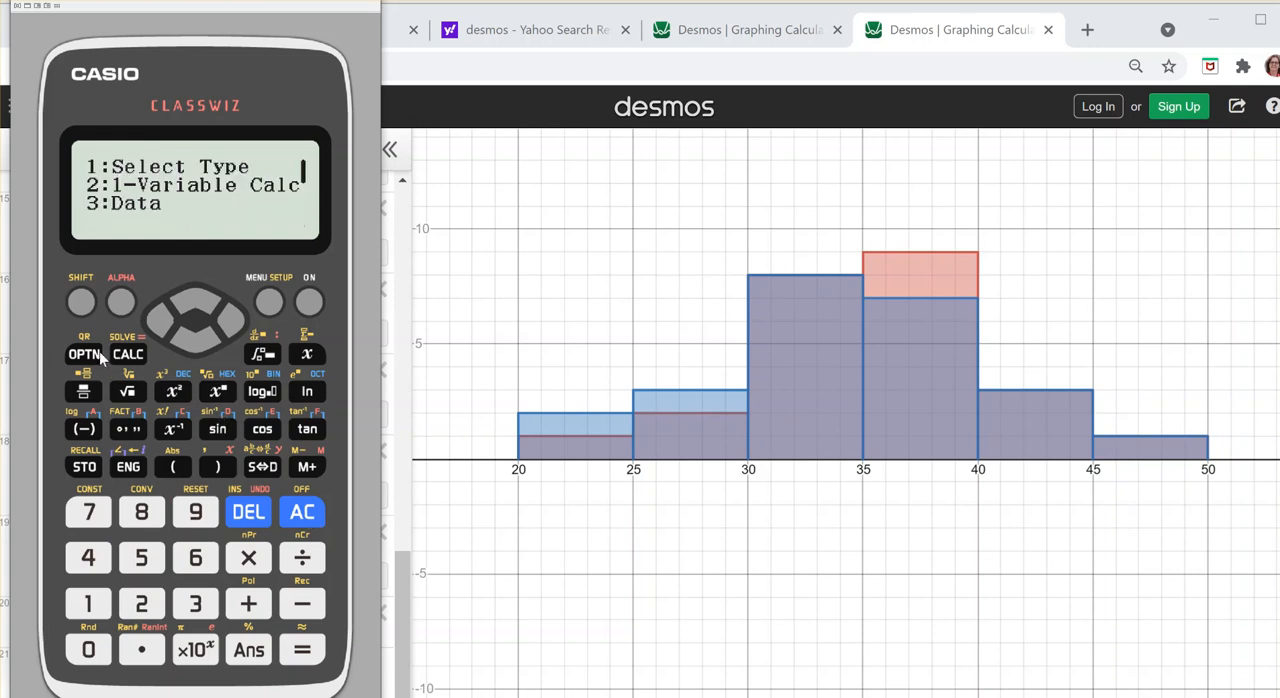
pyautogui.click(143, 602)
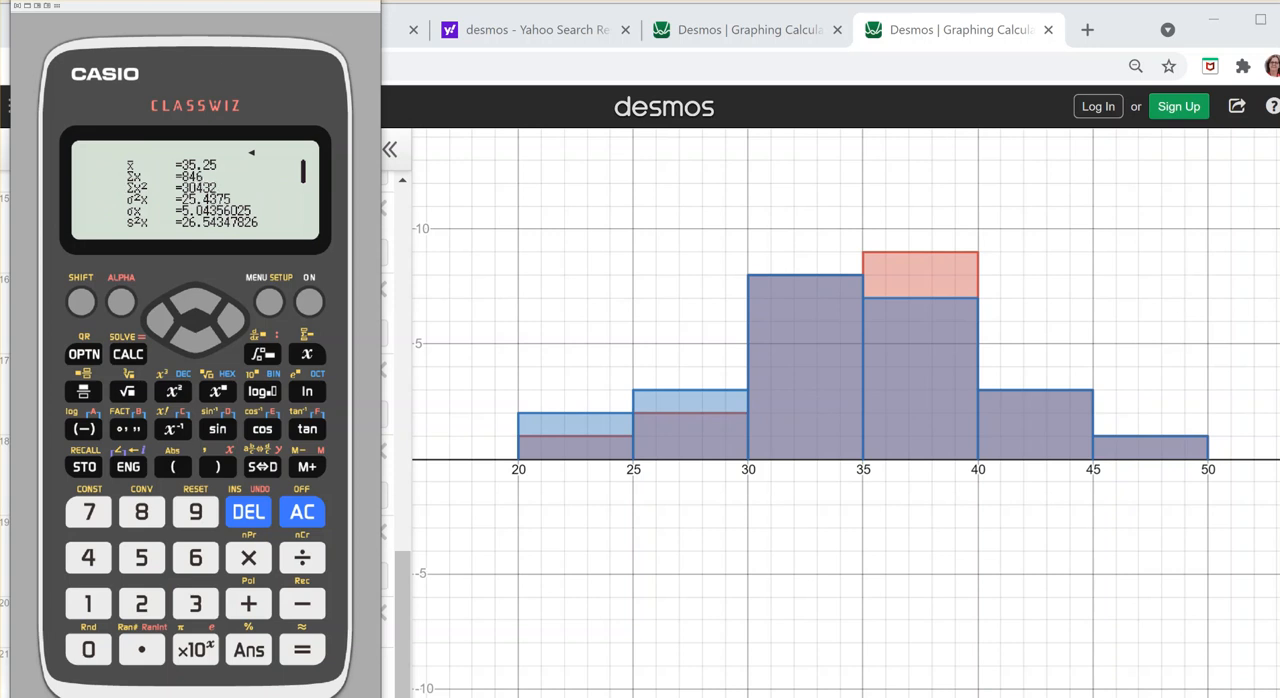
# Step: Resize the calculator emulator window so it stands enlarged beside the Desmos expression list without covering the standard deviation results
pyautogui.moveTo(9, 46); pyautogui.dragTo(247, 41)
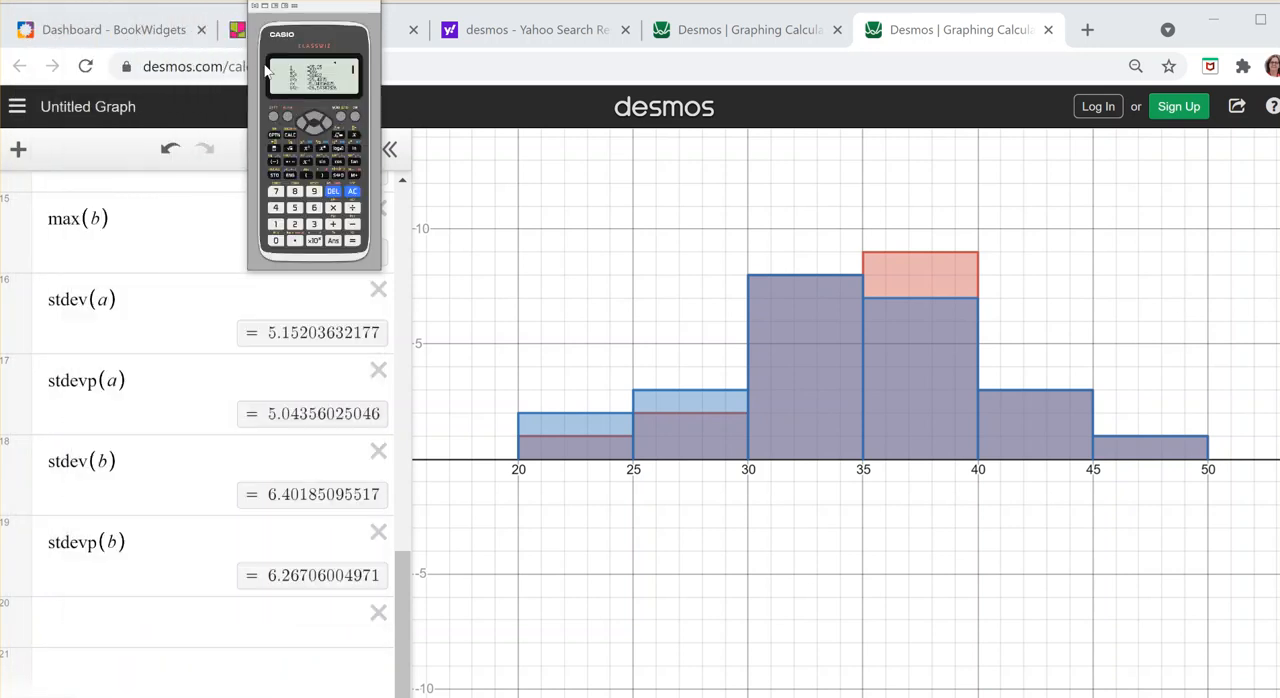
pyautogui.moveTo(381, 269); pyautogui.dragTo(646, 690)
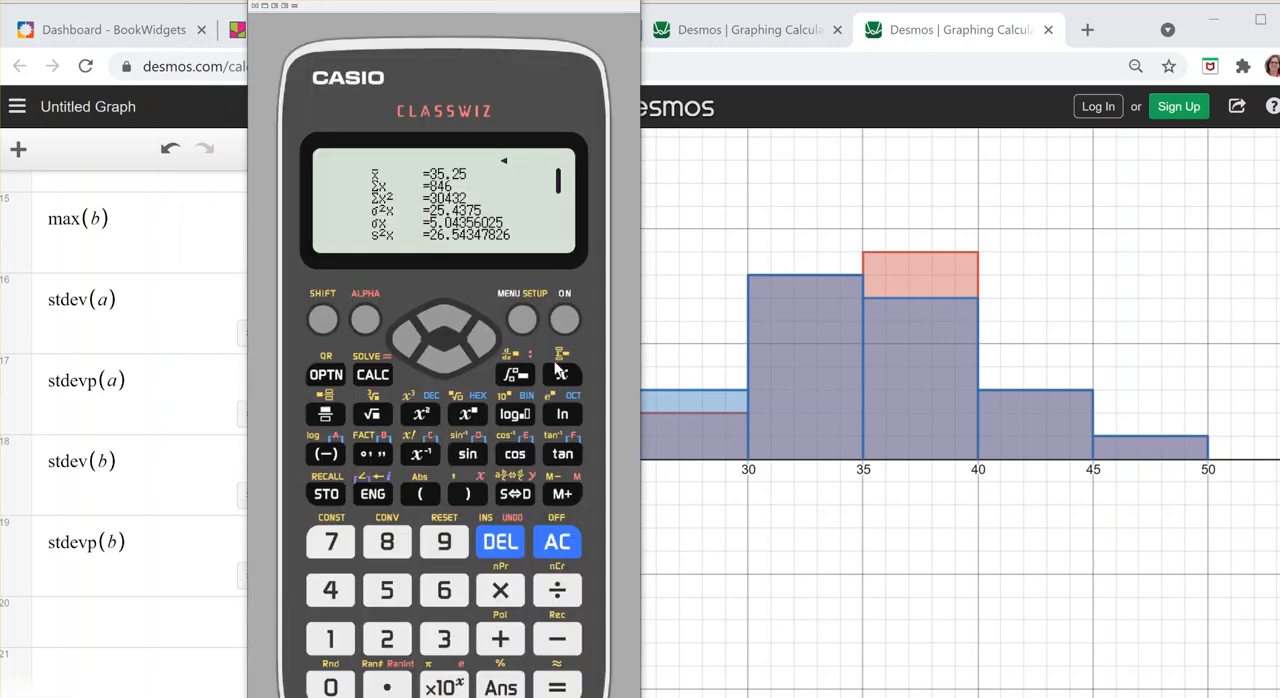
pyautogui.moveTo(250, 297); pyautogui.dragTo(508, 300)
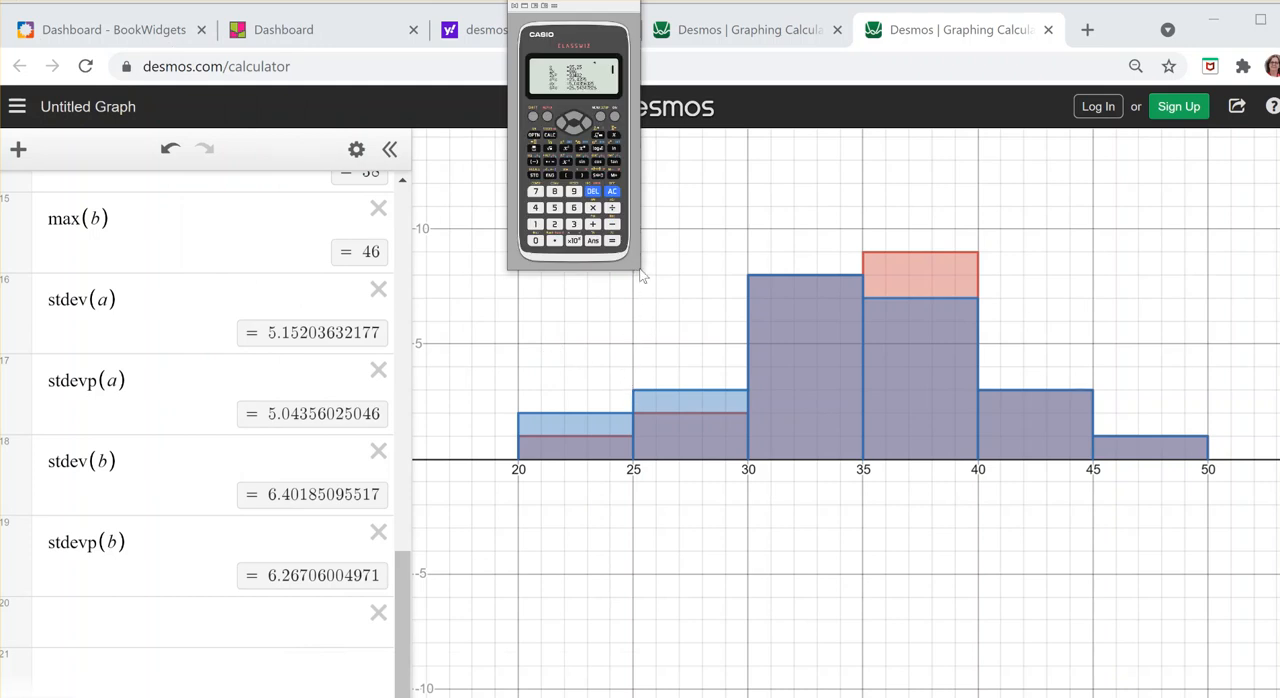
pyautogui.moveTo(640, 276); pyautogui.dragTo(900, 697)
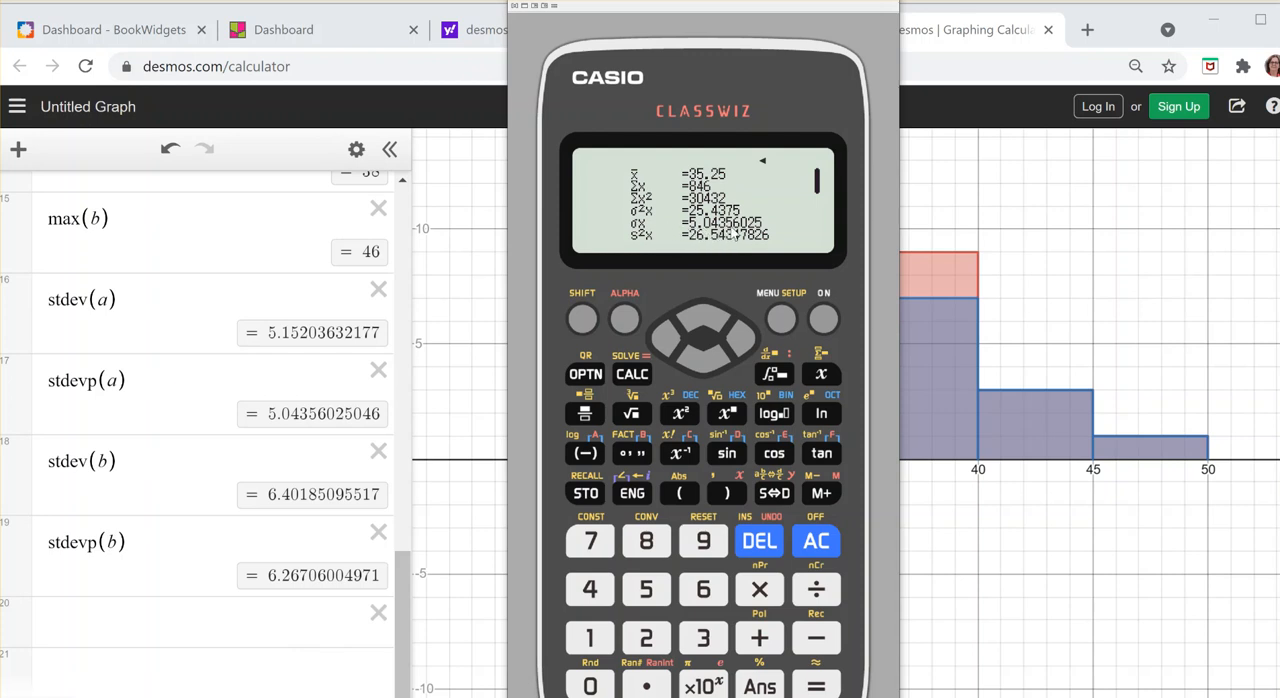
# Step: View the next page of 1-variable results on the calculator emulator and switch back to the Desmos graph
pyautogui.click(715, 361)
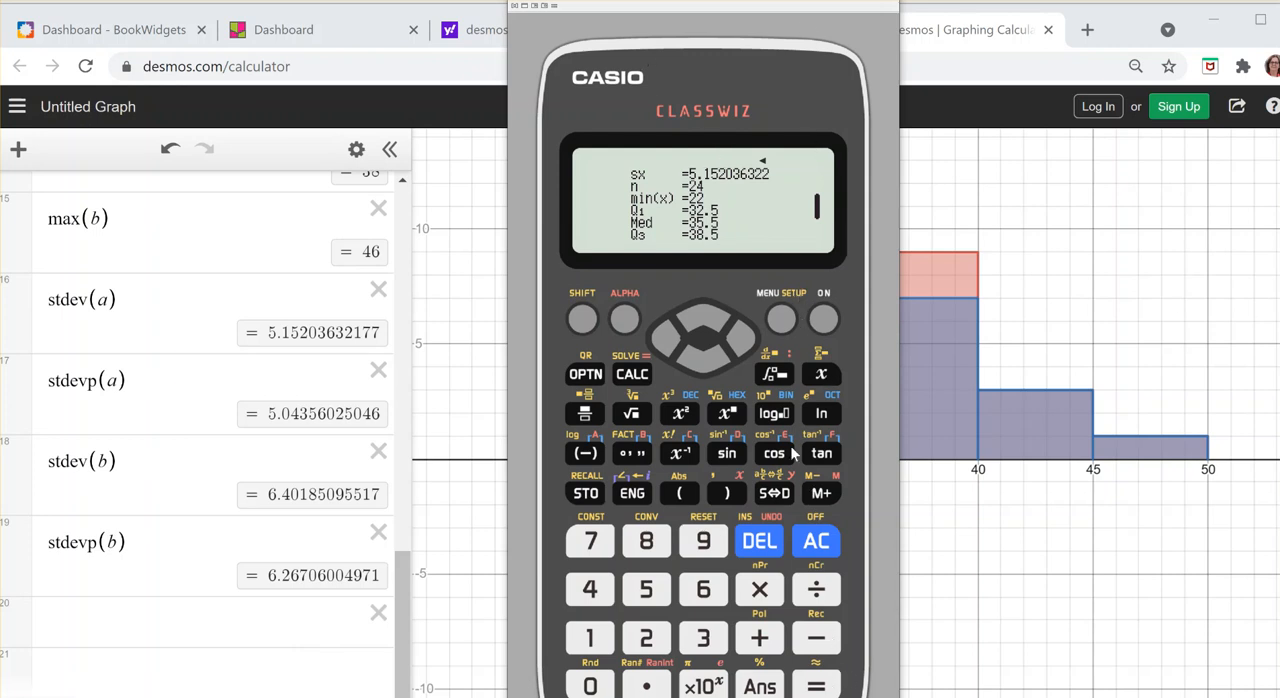
pyautogui.click(978, 505)
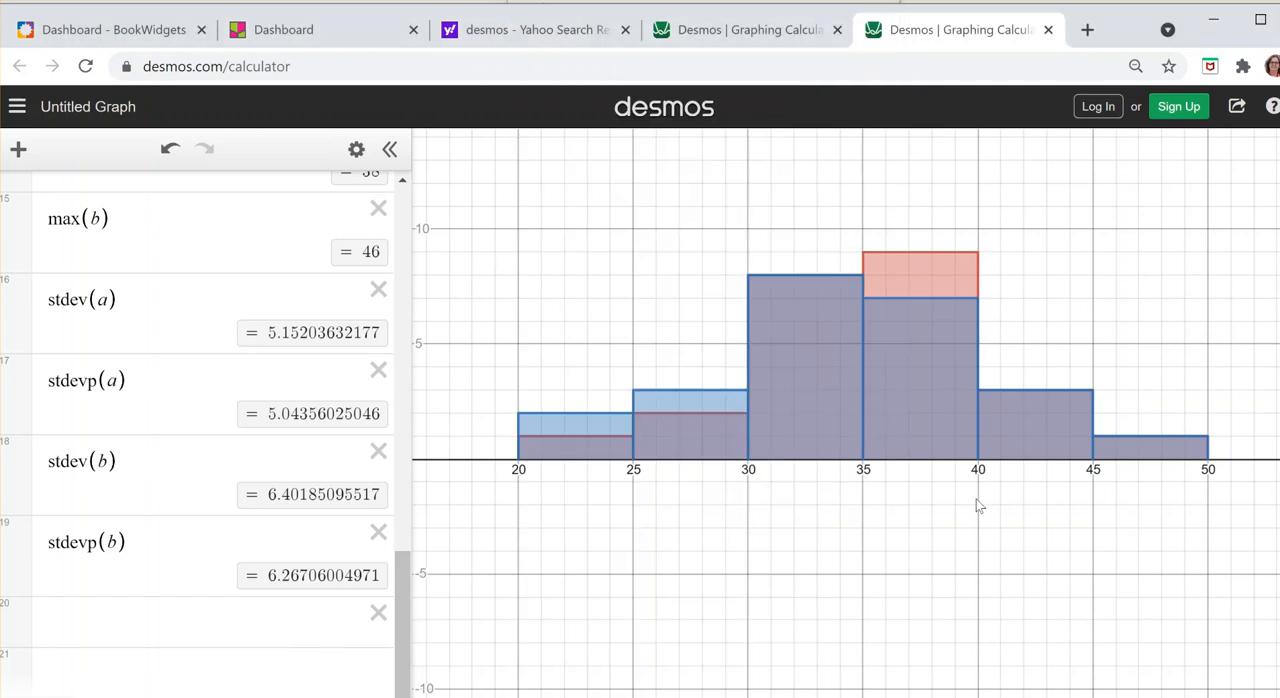